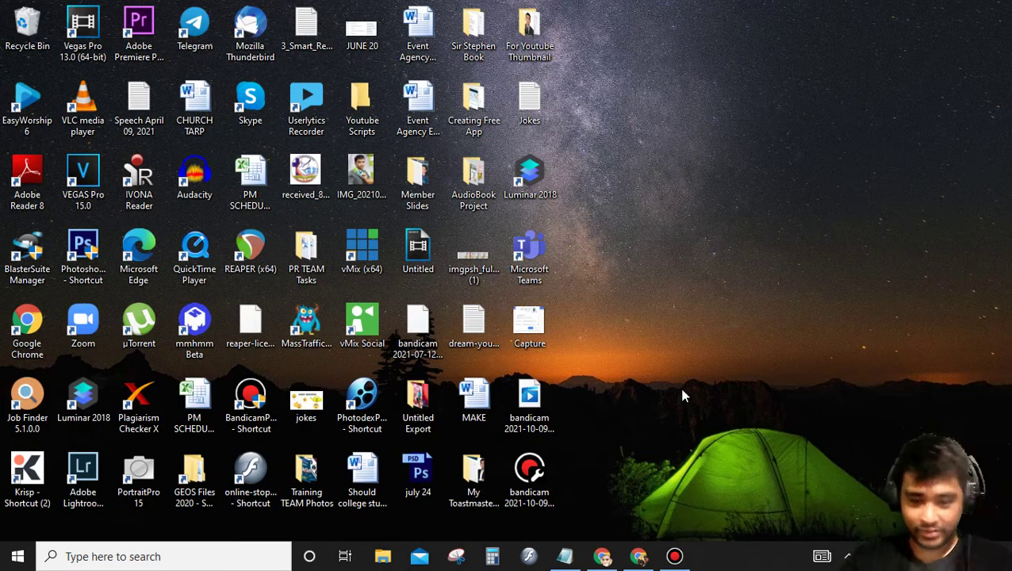
# Step: Bring the browser forward and cycle through the open tabs back to Blaster Online
pyautogui.click(602, 556)
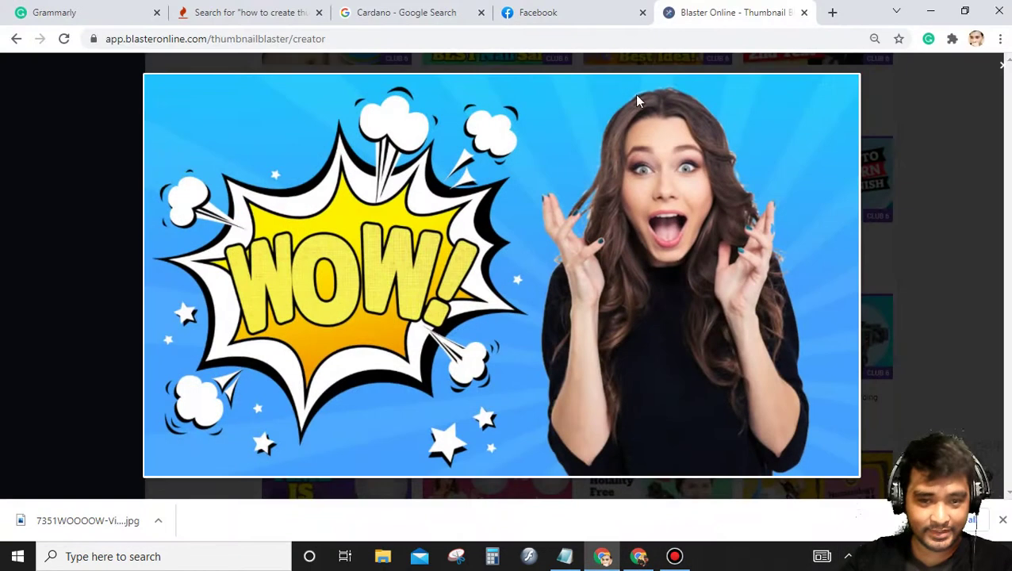
pyautogui.click(555, 9)
pyautogui.click(404, 11)
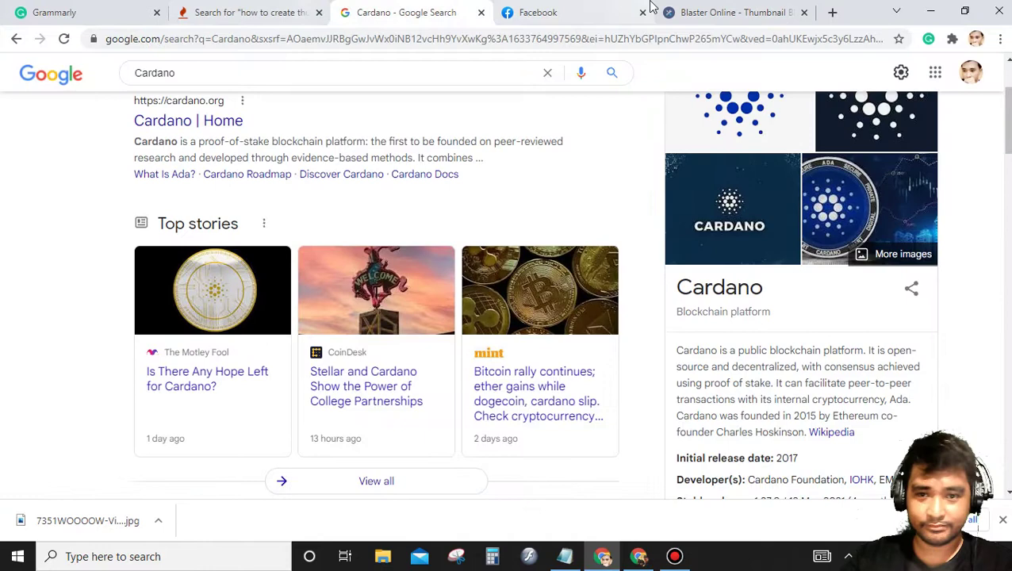
pyautogui.click(674, 12)
# Step: Search Google for 'thumbnail blaster' in a new tab and open the Thumbnail Blaster ad result
pyautogui.click(832, 12)
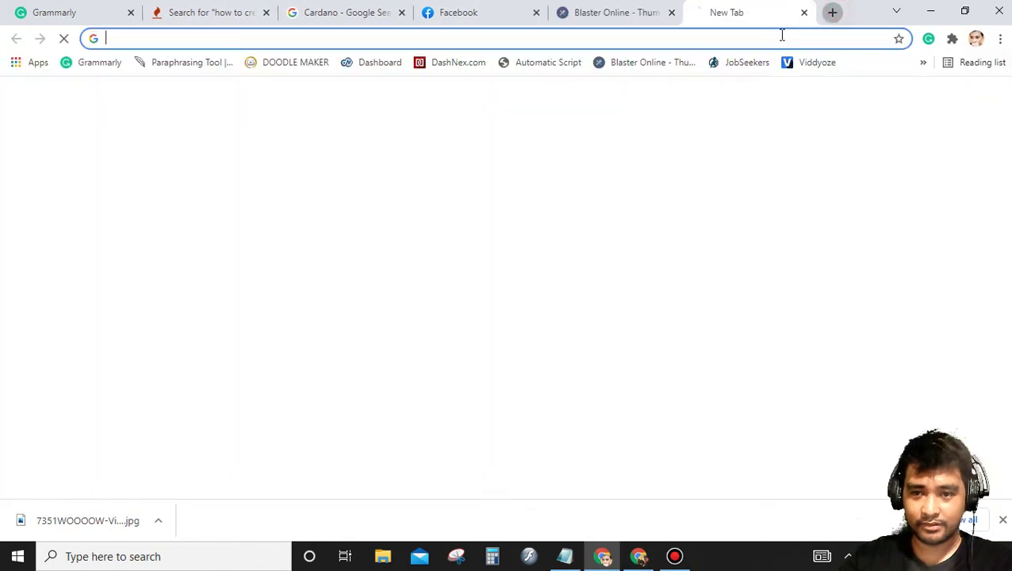
pyautogui.write('go')
pyautogui.press('Return')
pyautogui.write('thumbnail blaster')
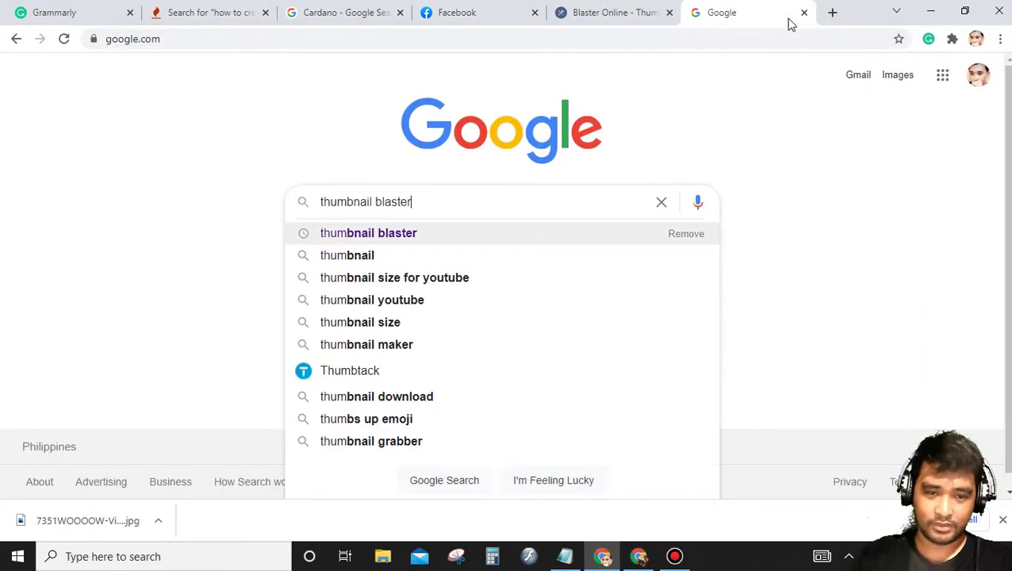
pyautogui.press('Return')
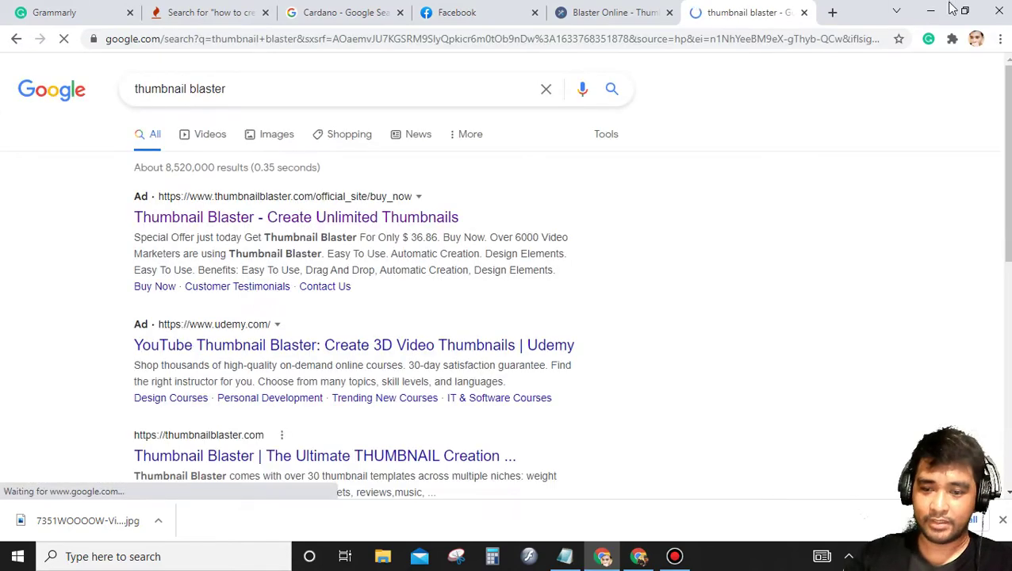
pyautogui.click(399, 223)
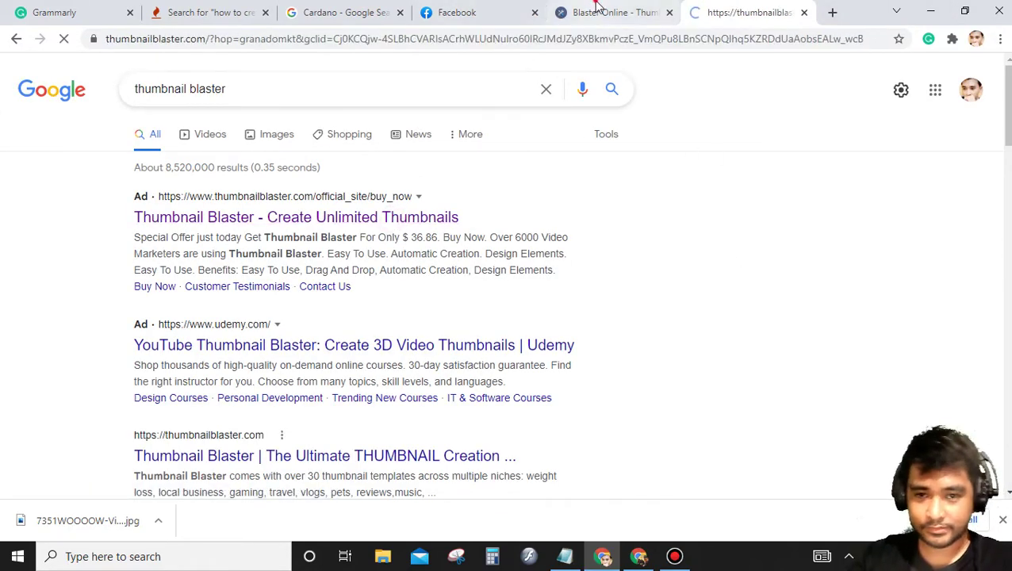
pyautogui.click(731, 8)
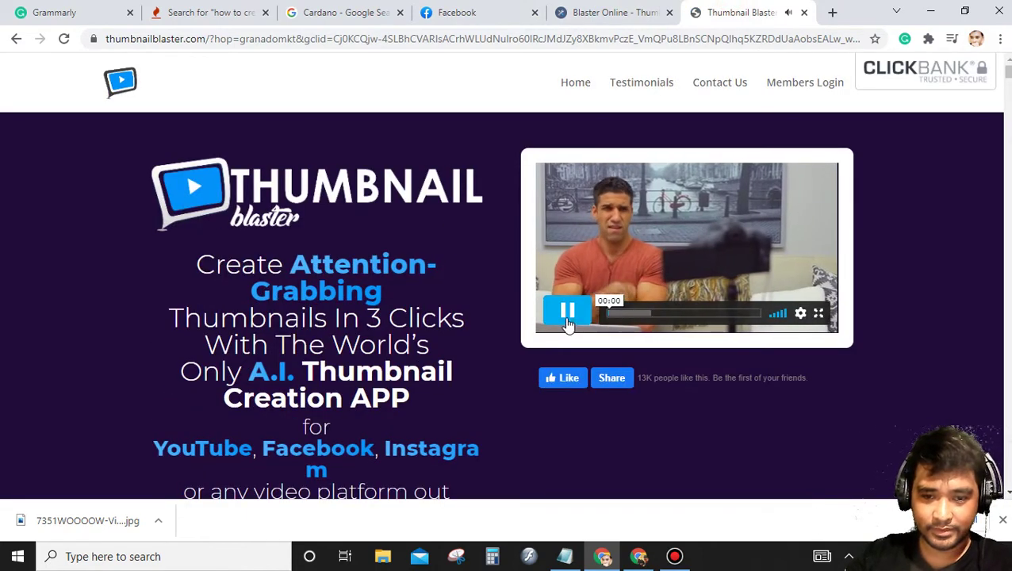
# Step: Pause the autoplaying intro video and scroll past the example gallery to the 'Create A PRO Thumbnail' video
pyautogui.click(567, 310)
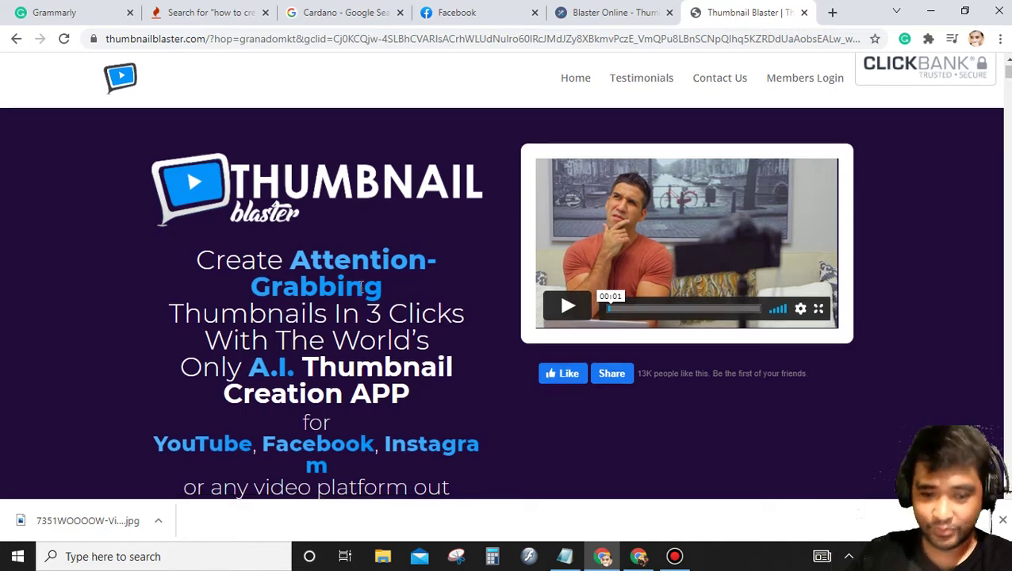
pyautogui.scroll(-1, 363, 284)
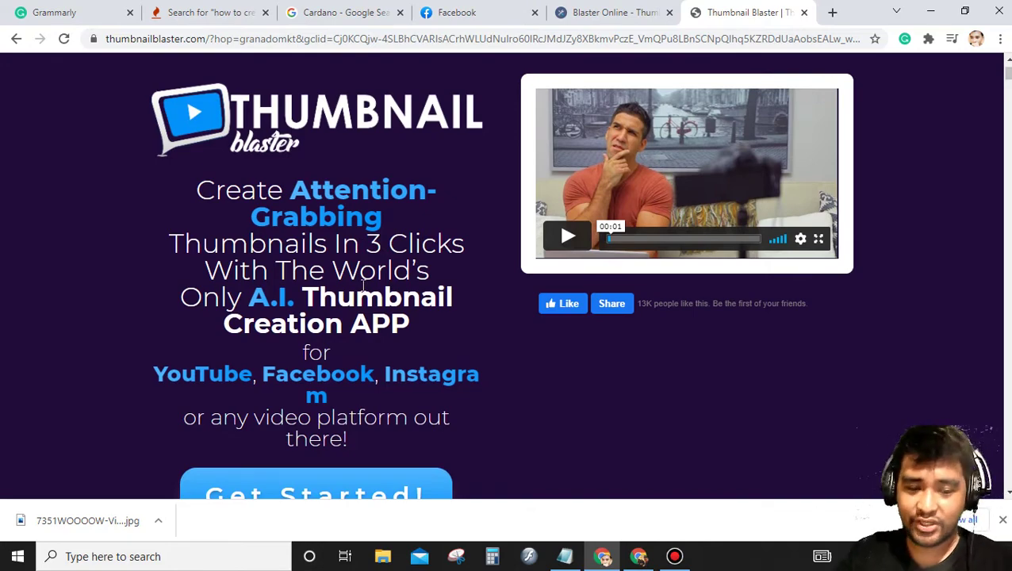
pyautogui.scroll(-8, 363, 284)
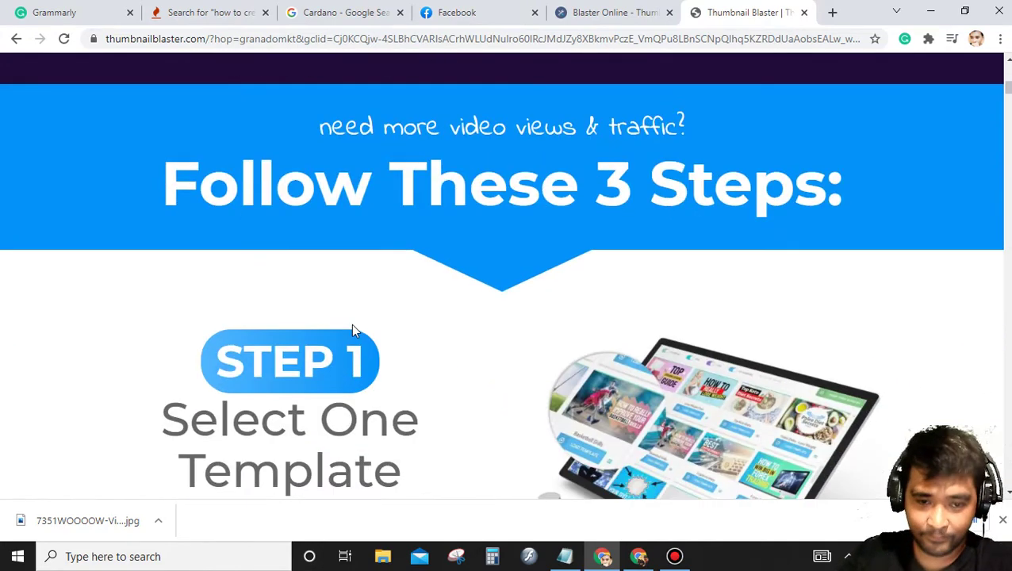
pyautogui.scroll(3, 885, 289)
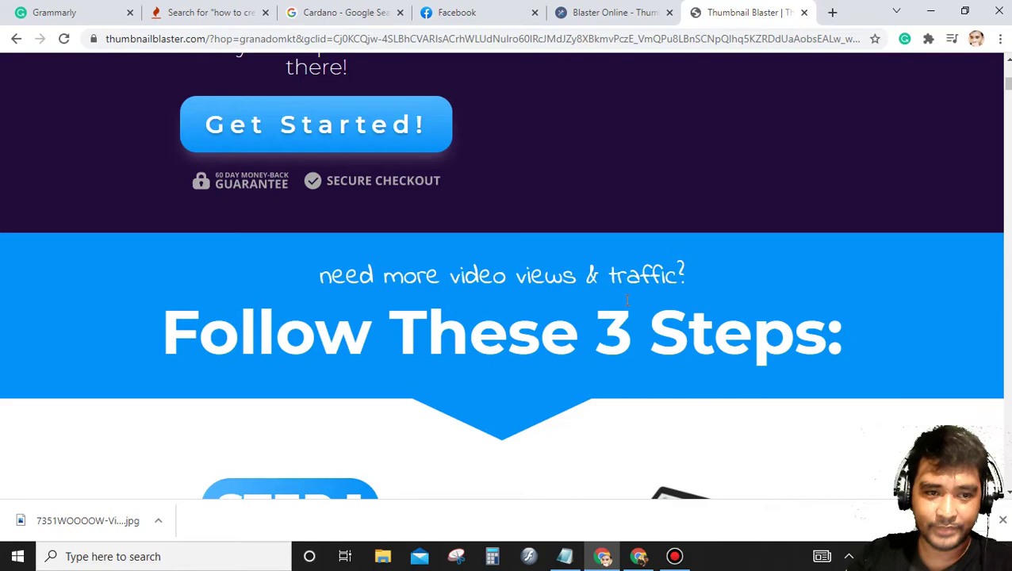
pyautogui.scroll(-15, 627, 300)
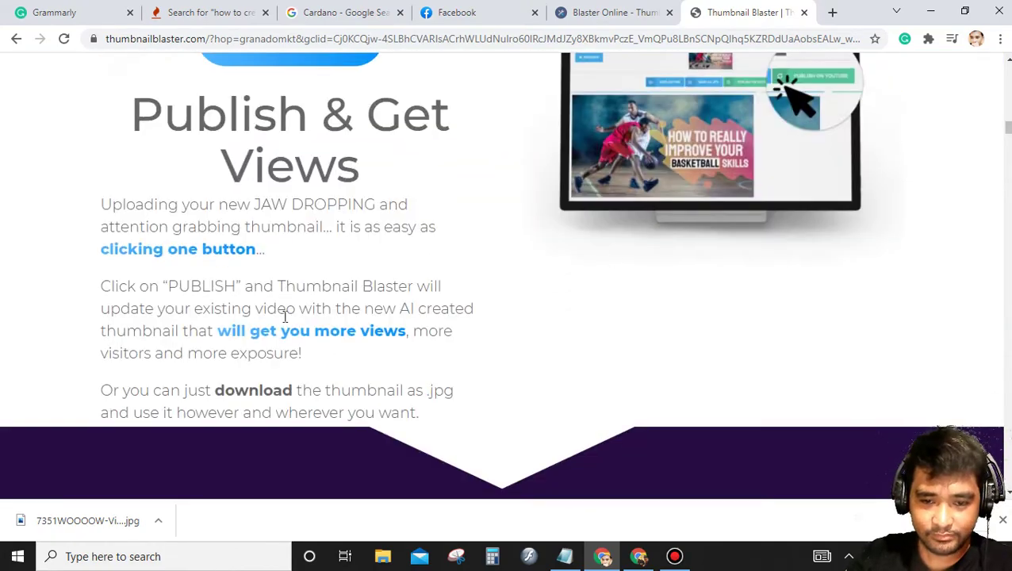
pyautogui.scroll(-9, 424, 270)
pyautogui.scroll(7, 467, 222)
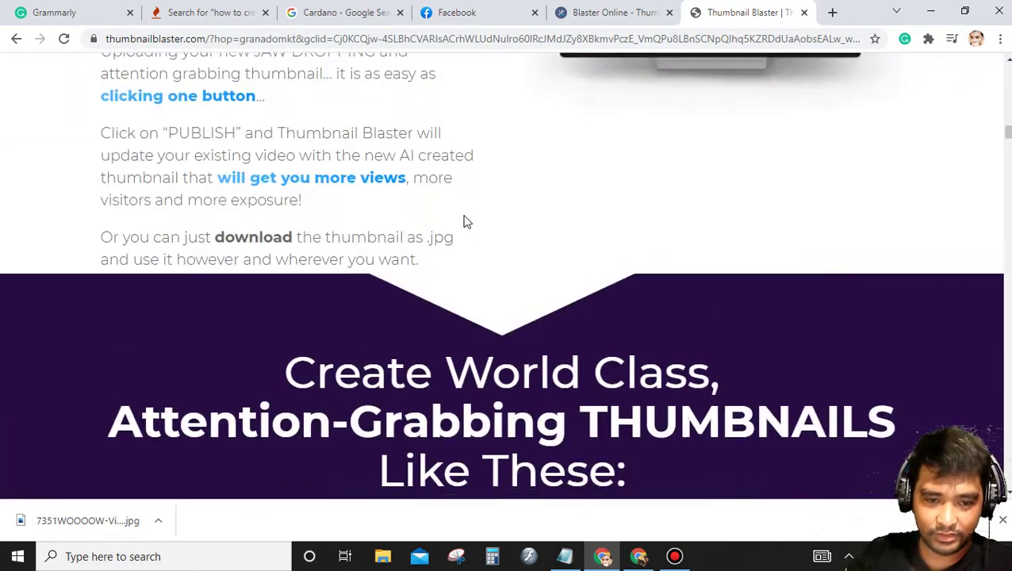
pyautogui.scroll(-3, 467, 222)
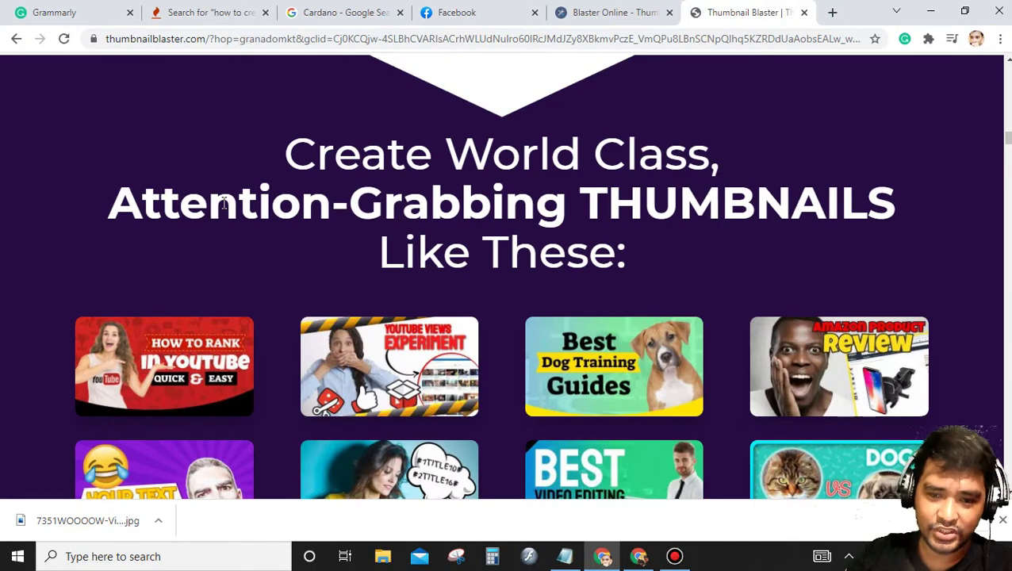
pyautogui.scroll(-3, 225, 206)
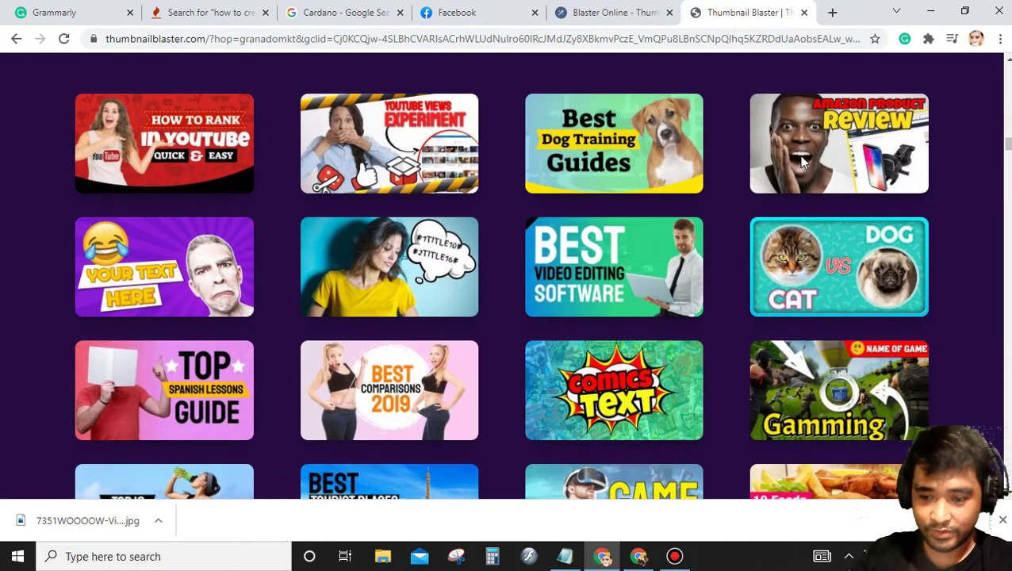
pyautogui.scroll(-3, 803, 161)
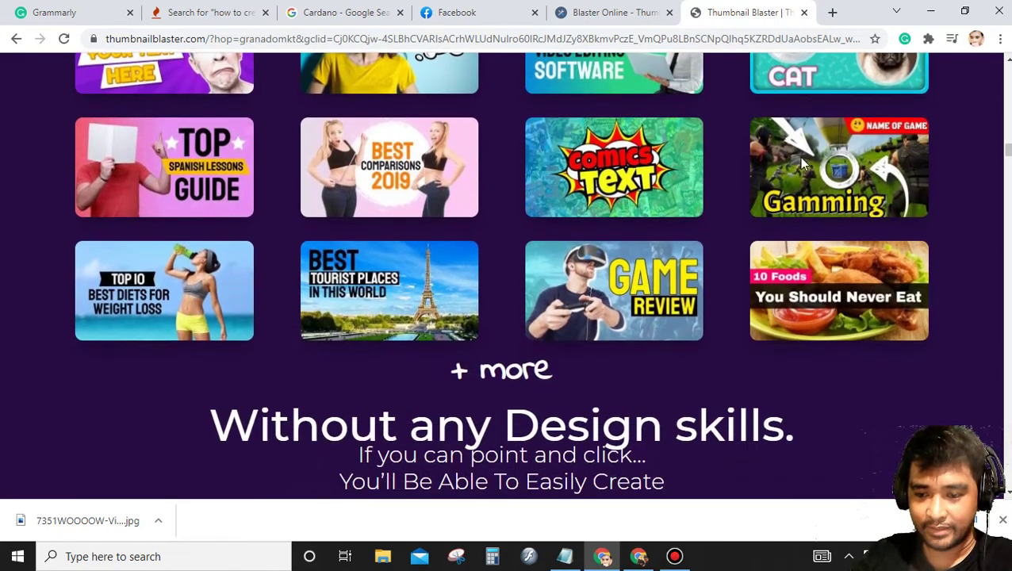
pyautogui.scroll(1, 803, 163)
pyautogui.scroll(-4, 803, 162)
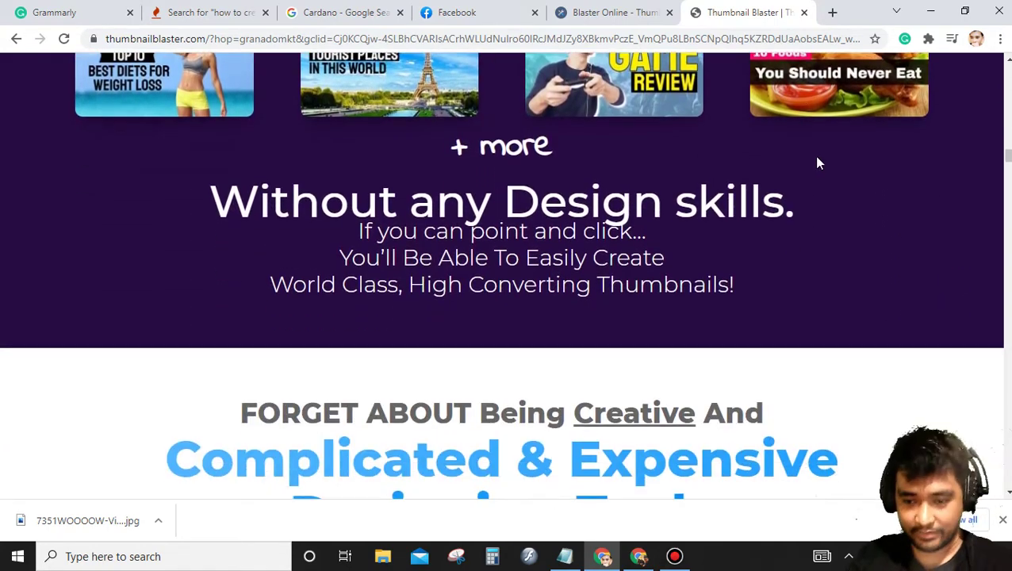
pyautogui.scroll(-8, 817, 162)
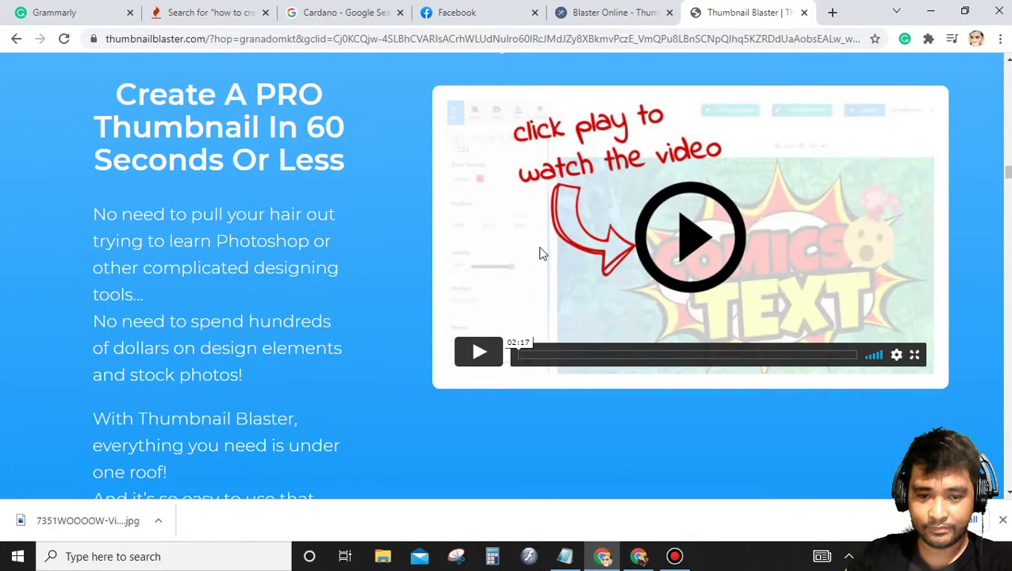
pyautogui.scroll(1, 283, 255)
pyautogui.scroll(-1, 283, 258)
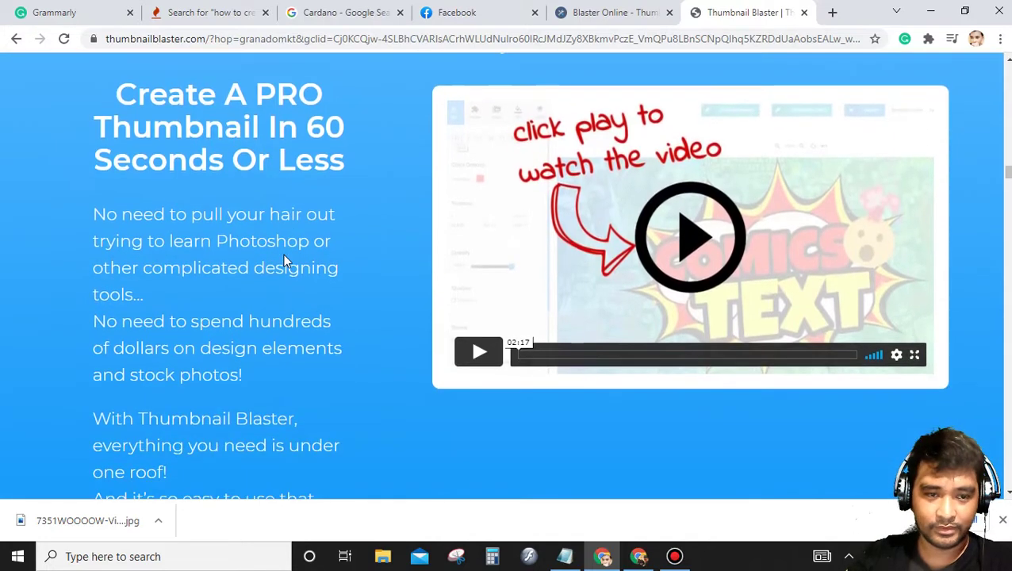
# Step: Play the demo full screen and follow it searching 'hera' to select the funny boxer dog video
pyautogui.click(475, 365)
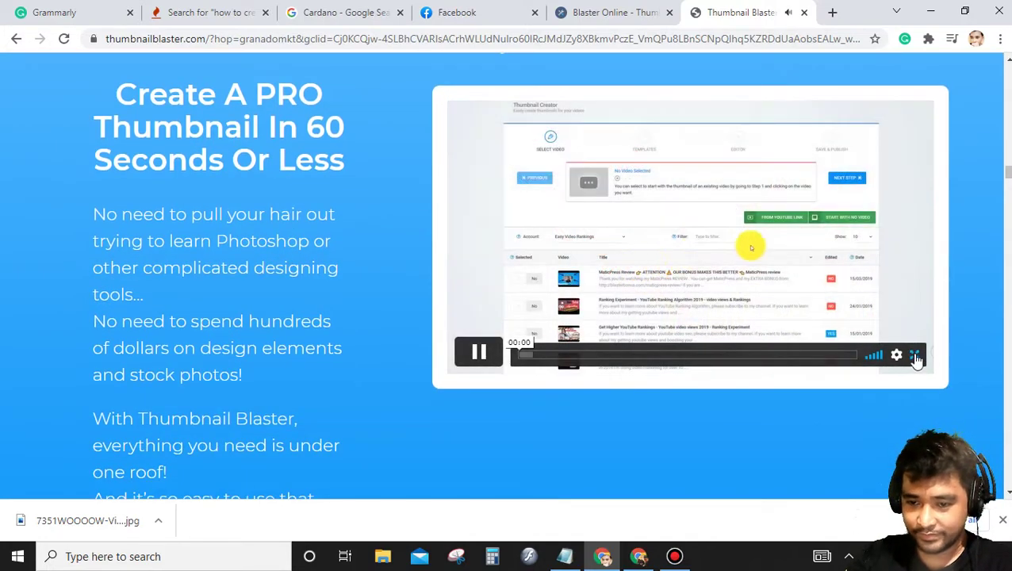
pyautogui.click(916, 360)
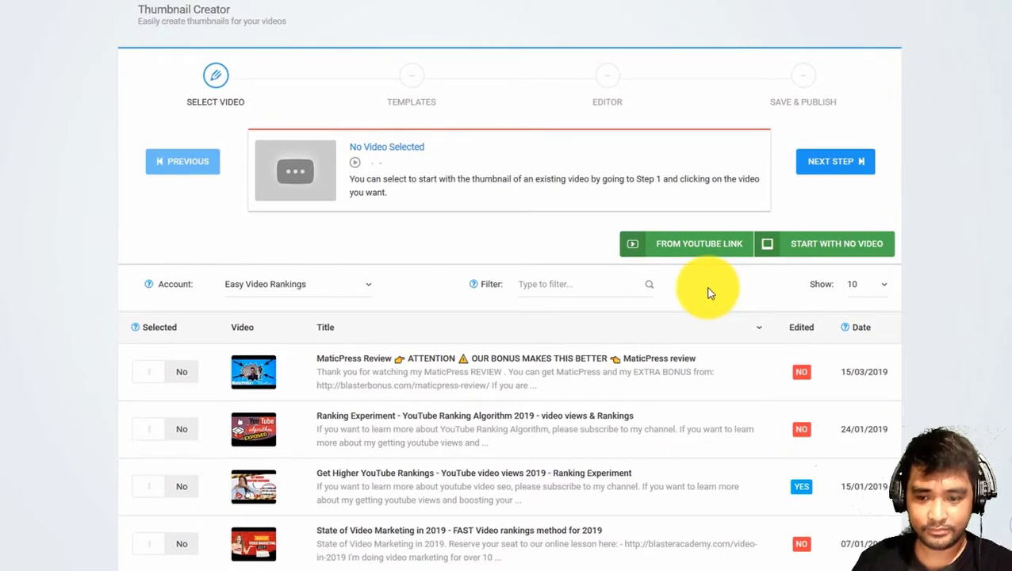
pyautogui.click(623, 389)
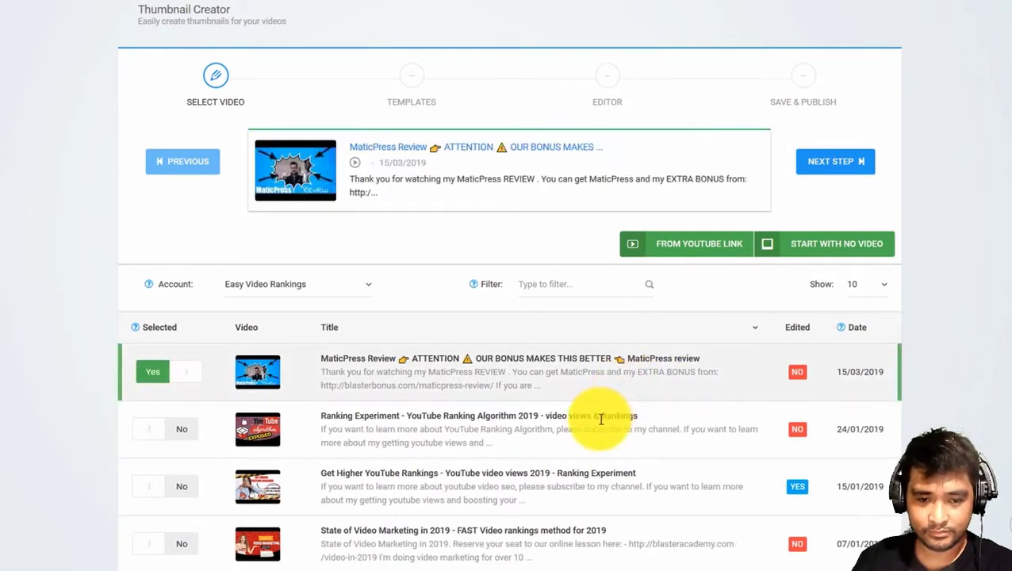
pyautogui.click(599, 416)
pyautogui.click(575, 284)
pyautogui.write('hera')
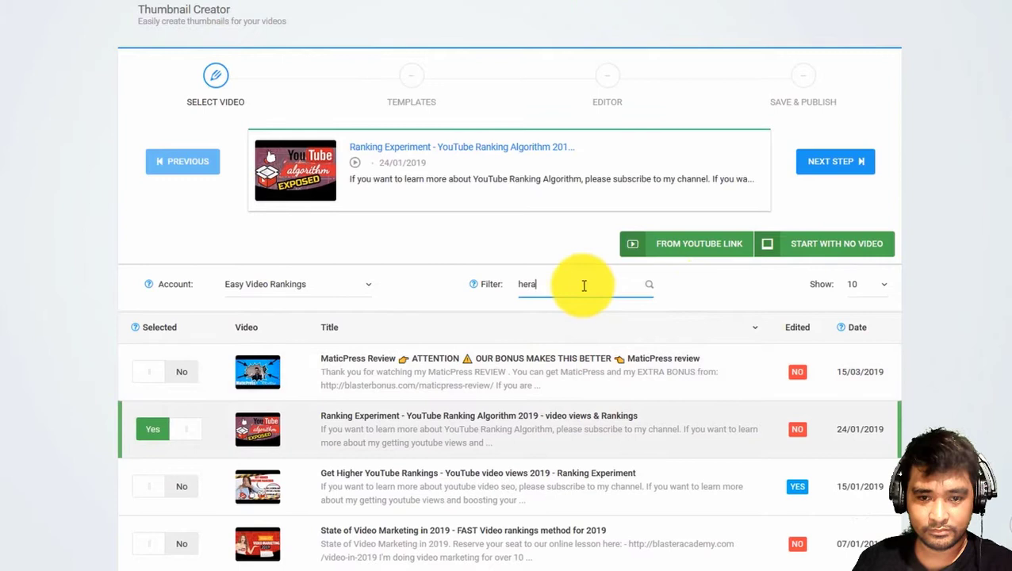
pyautogui.click(434, 378)
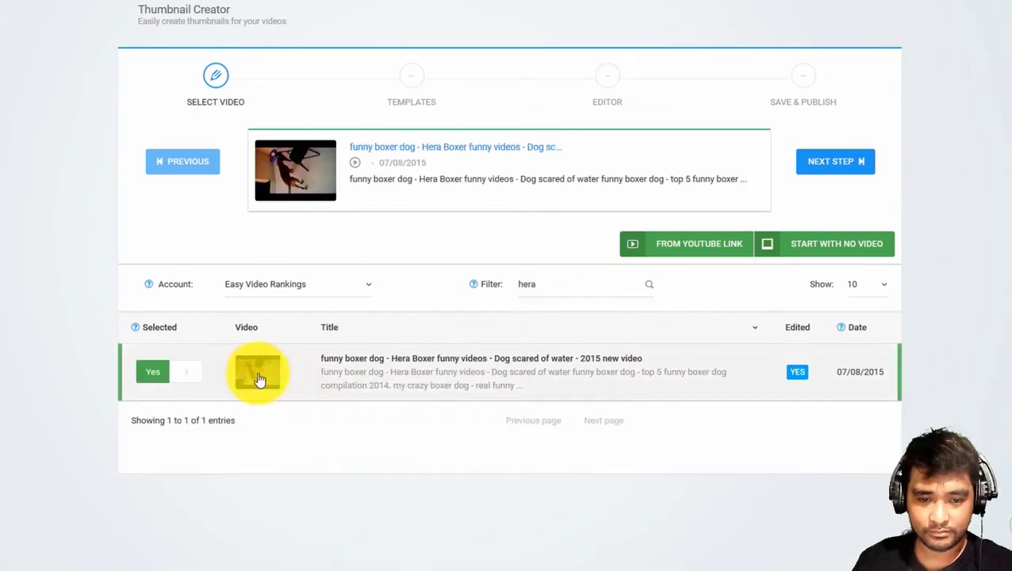
pyautogui.click(249, 379)
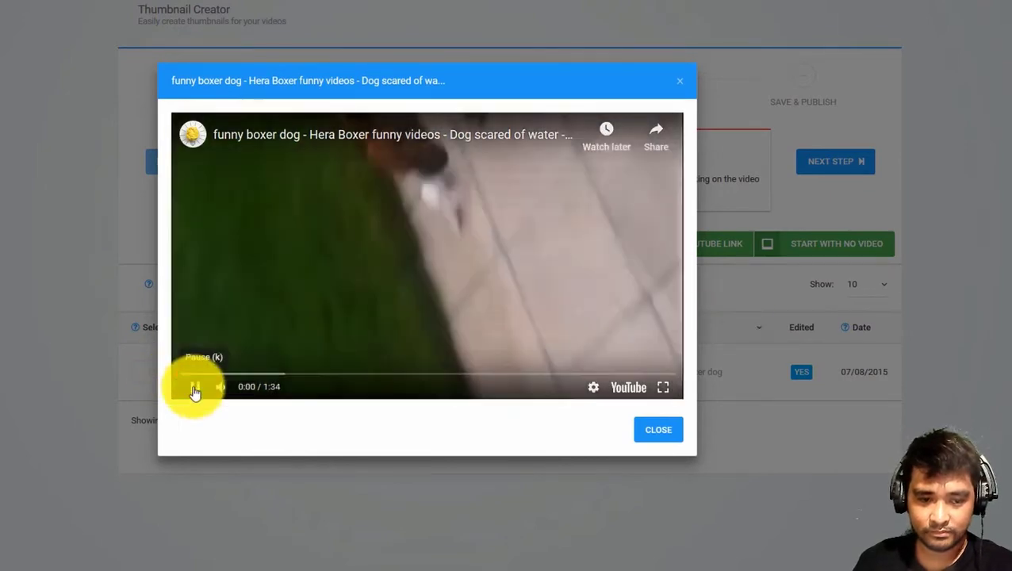
pyautogui.click(194, 389)
pyautogui.press('Escape')
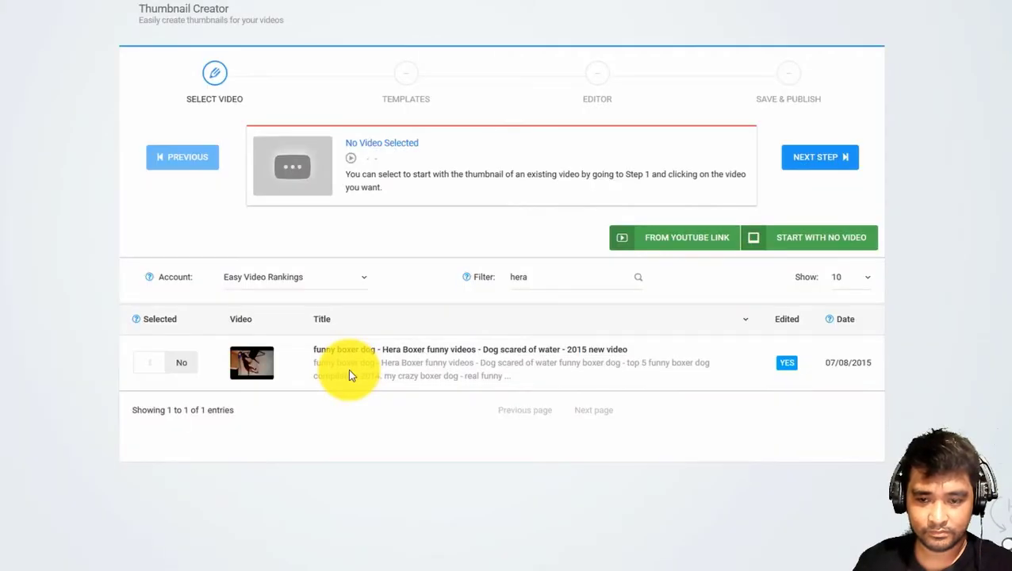
pyautogui.click(349, 370)
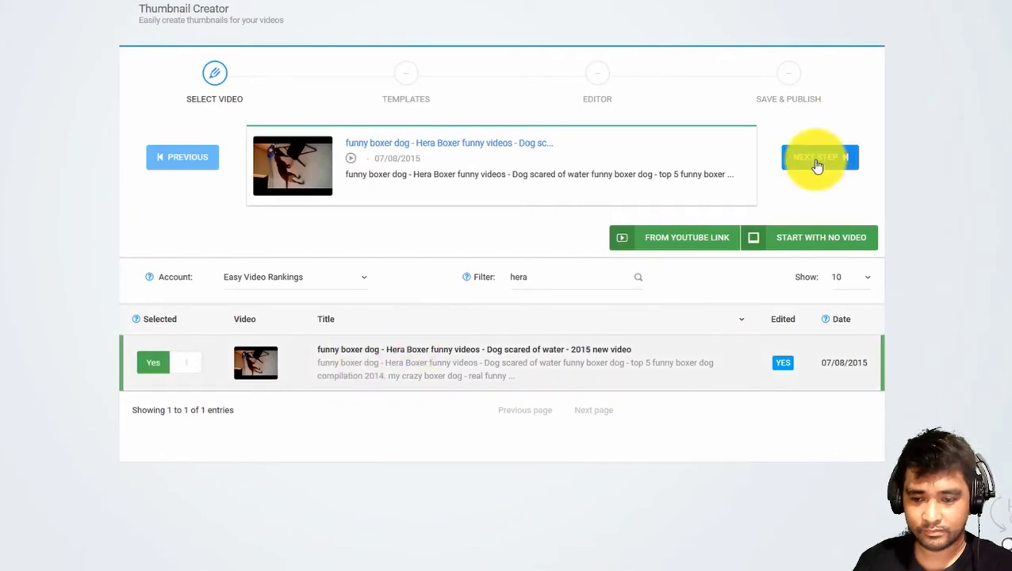
# Step: Use the DOG suggested template, giving text lines FUNNY, BOXER DOG and HERA
pyautogui.click(817, 162)
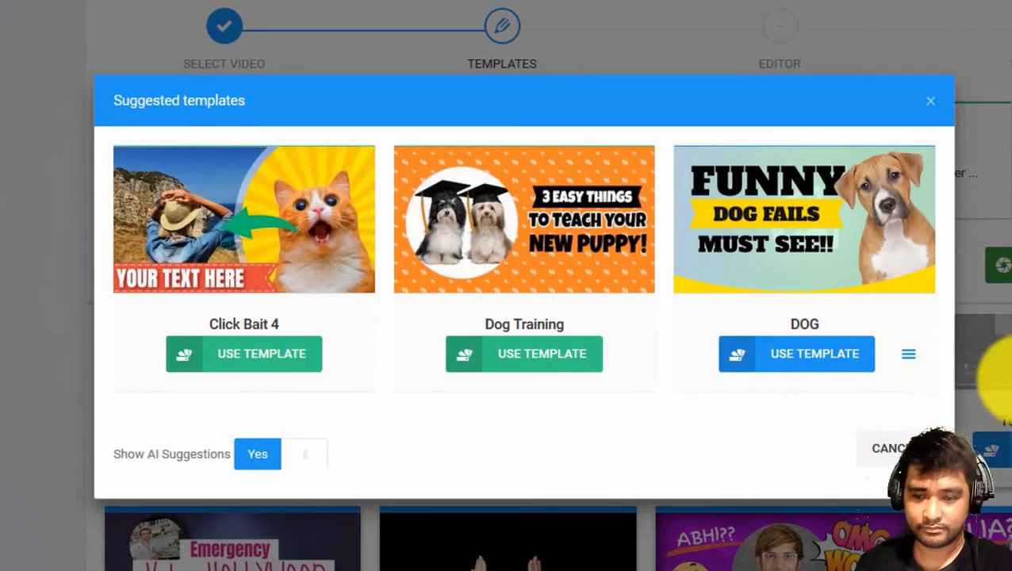
pyautogui.moveTo(776, 204)
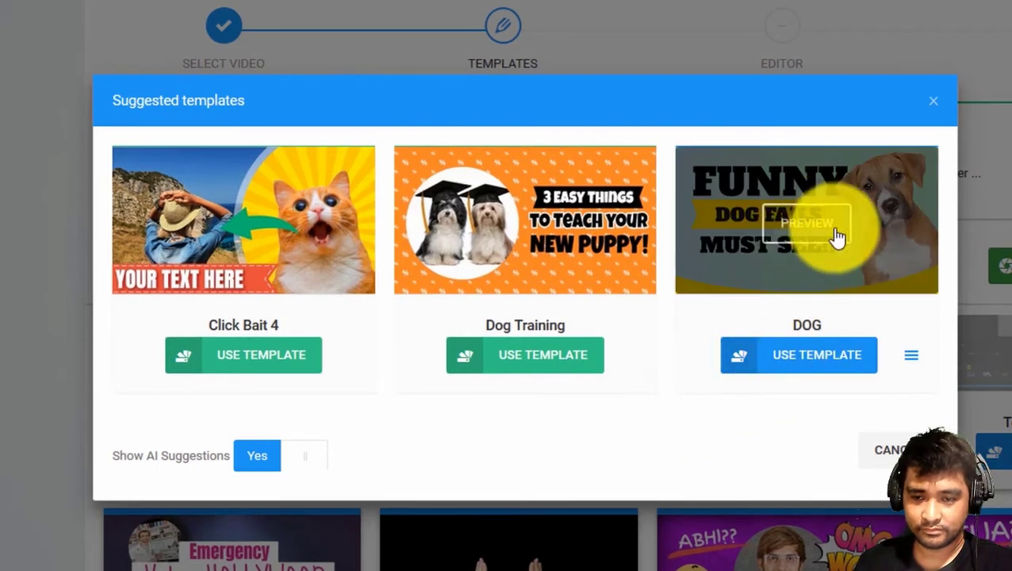
pyautogui.click(806, 369)
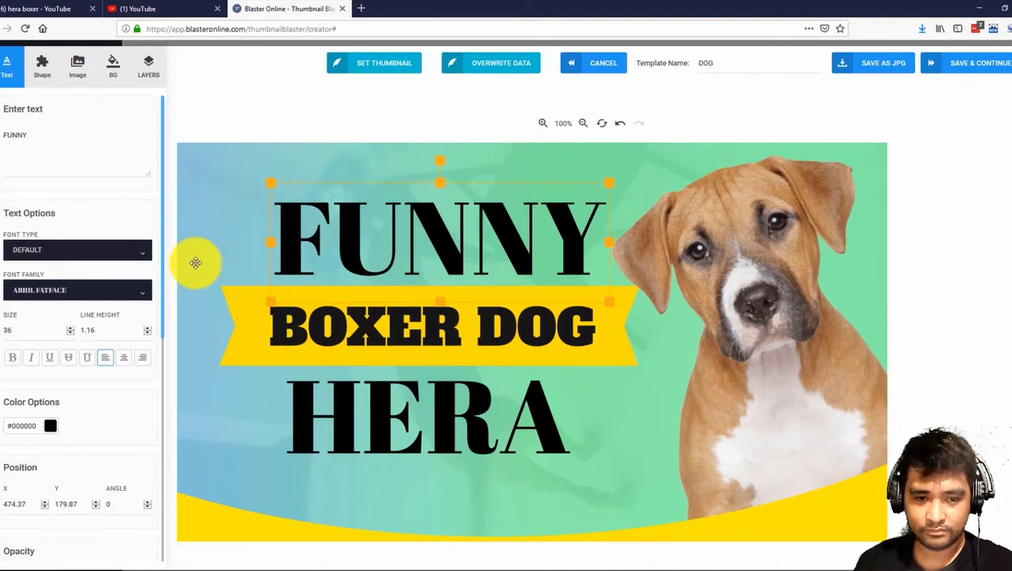
# Step: Set the FUNNY and HERA text in the Finger Paint font
pyautogui.click(97, 290)
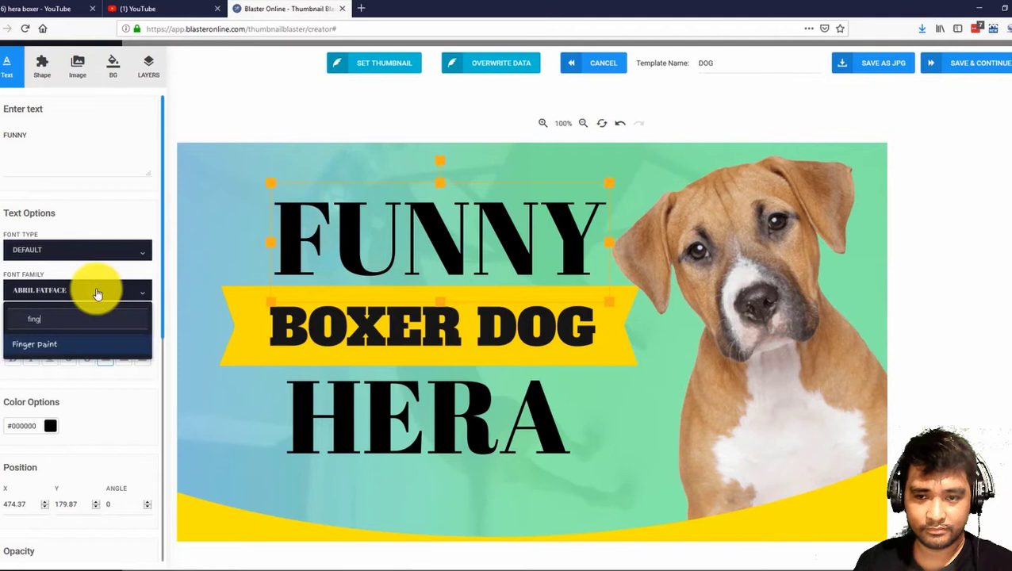
pyautogui.click(68, 343)
pyautogui.click(462, 394)
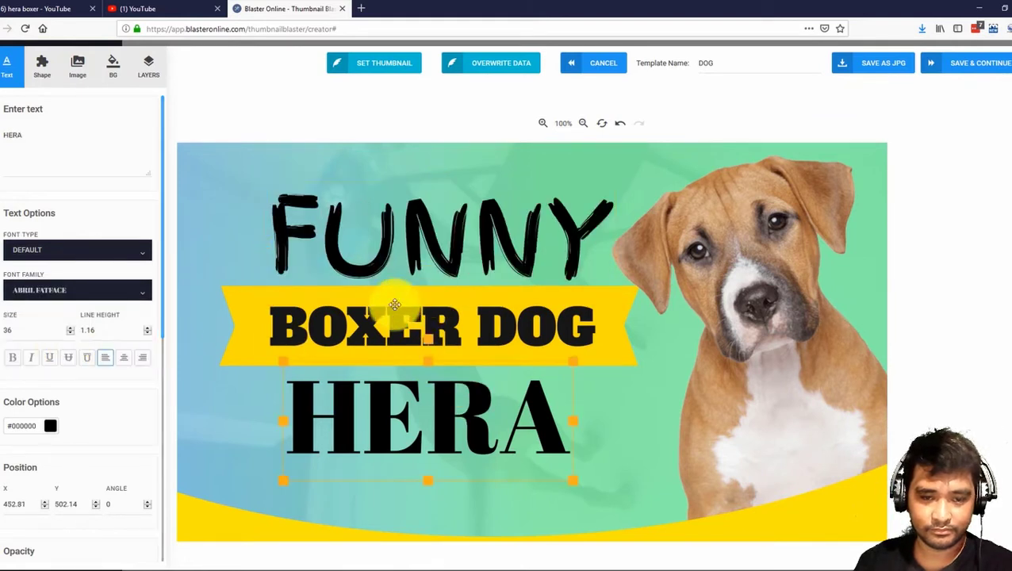
pyautogui.click(80, 294)
pyautogui.write('finger')
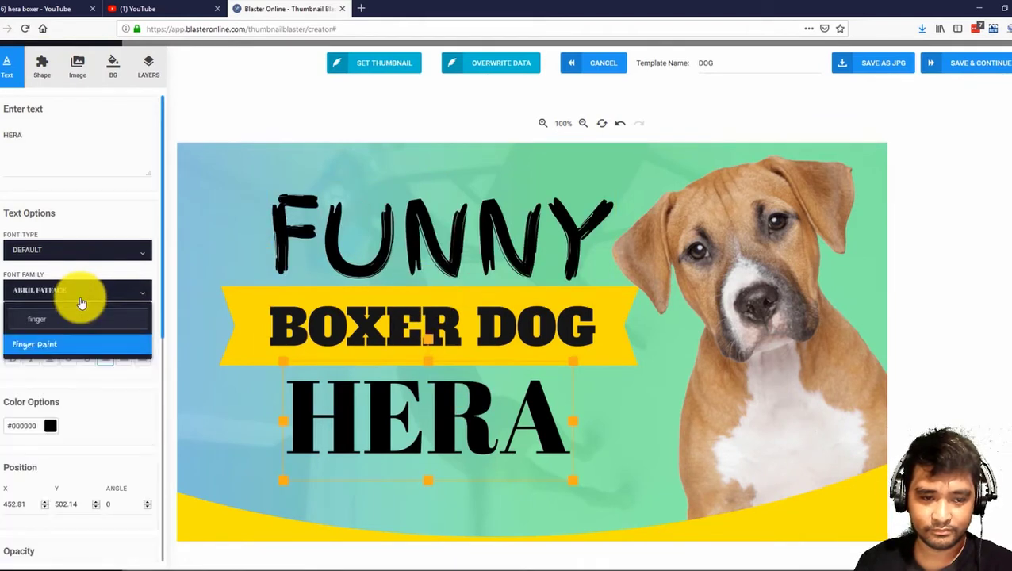
pyautogui.click(68, 344)
# Step: Set the BOXER DOG text in the Bungee Shade font
pyautogui.click(285, 326)
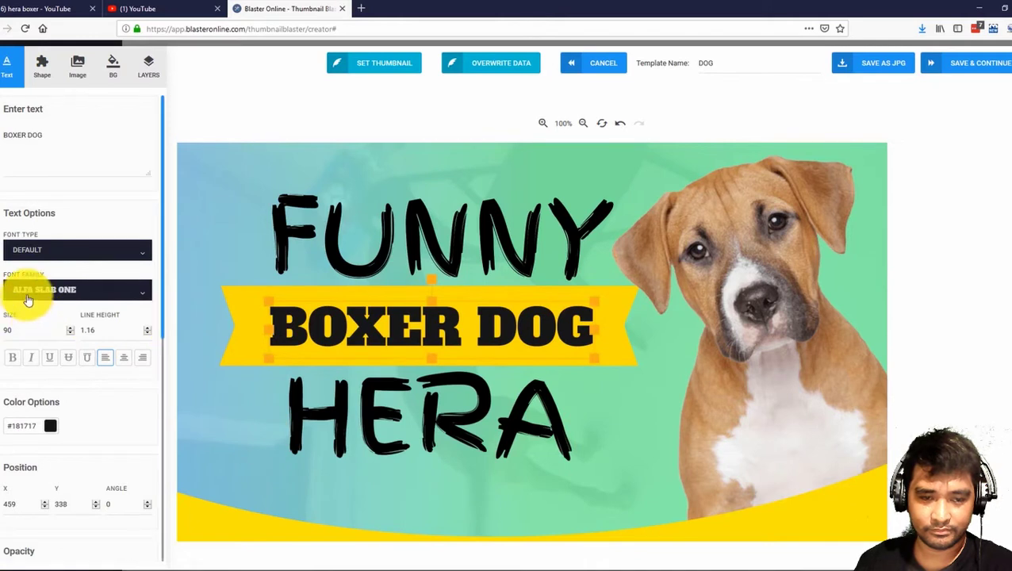
pyautogui.click(29, 295)
pyautogui.write('bungg')
pyautogui.press('BackSpace')
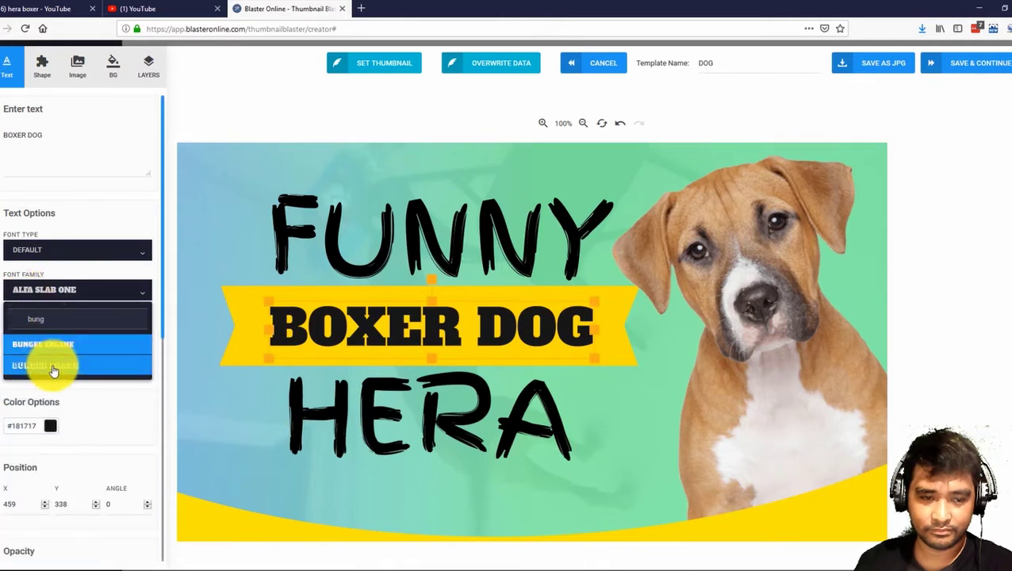
pyautogui.click(50, 365)
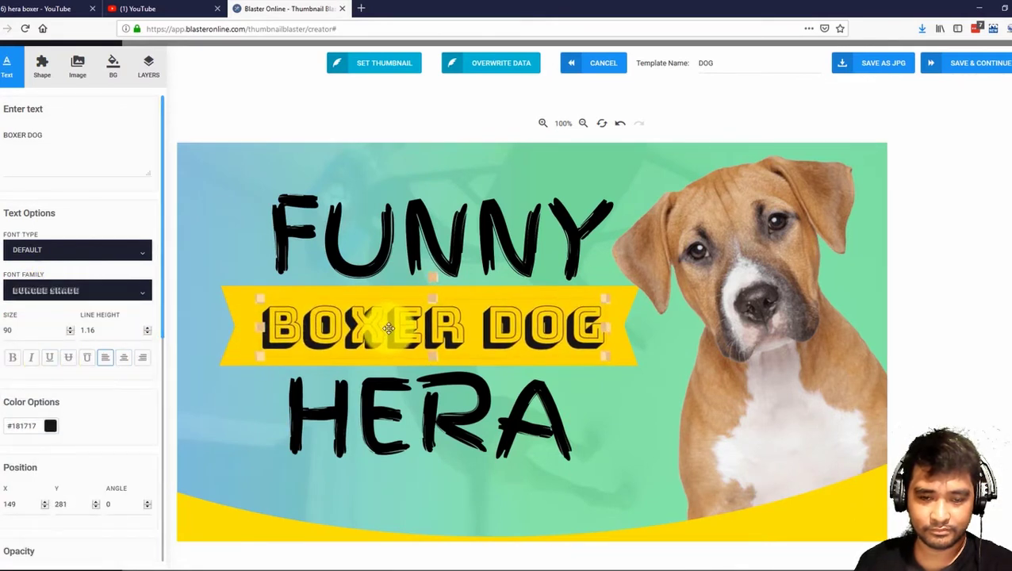
pyautogui.click(73, 67)
# Step: Upload boxer-xs.png and resize it to sit on the right side of the thumbnail
pyautogui.click(78, 162)
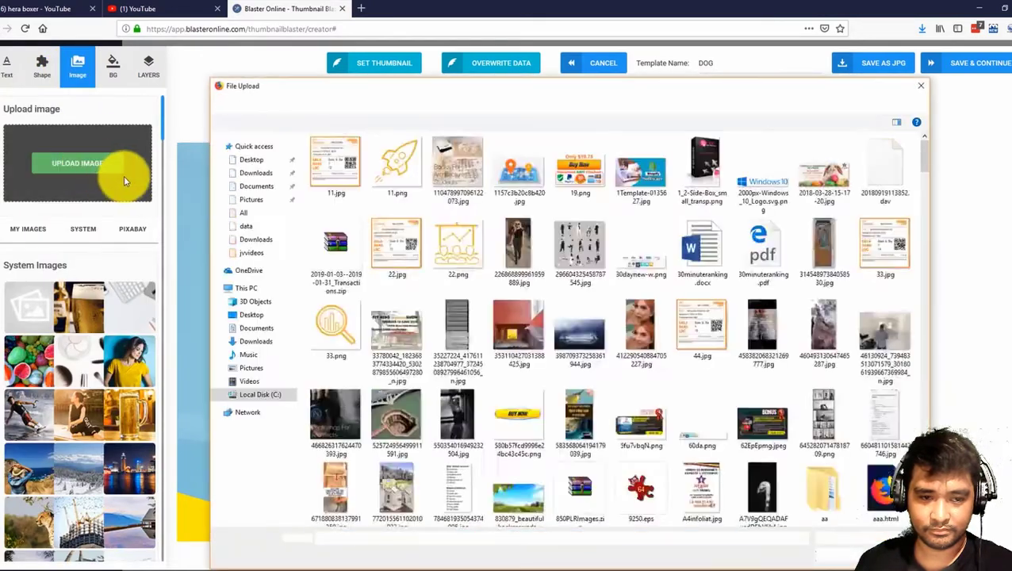
pyautogui.click(702, 163)
pyautogui.click(840, 553)
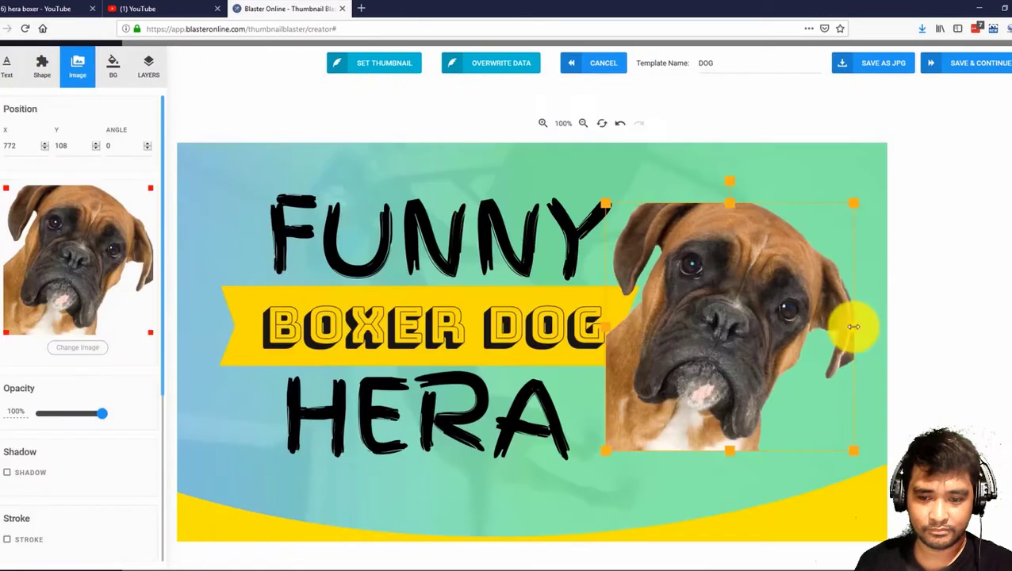
pyautogui.moveTo(852, 327); pyautogui.dragTo(413, 353)
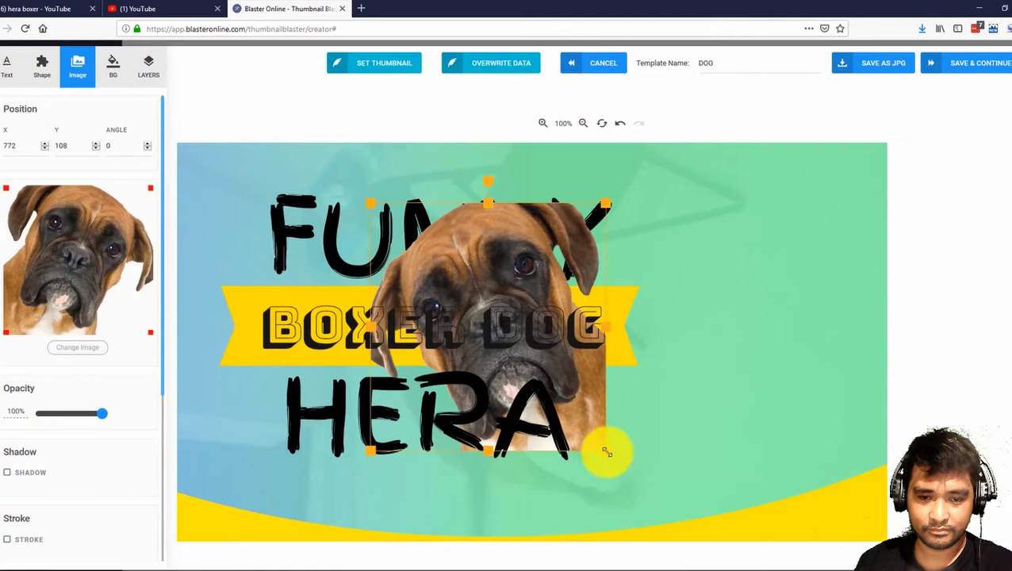
pyautogui.moveTo(606, 452); pyautogui.dragTo(648, 482)
pyautogui.moveTo(628, 443); pyautogui.dragTo(844, 455)
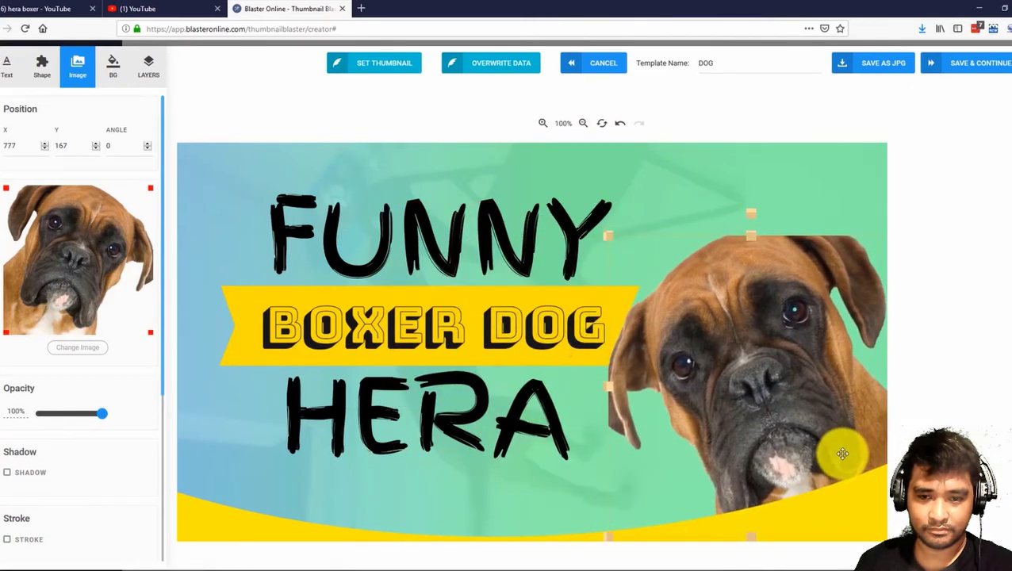
pyautogui.moveTo(606, 235); pyautogui.dragTo(637, 267)
# Step: Add the surprised-face emoji and place it in the top-left corner
pyautogui.click(42, 67)
pyautogui.scroll(-2, 68, 492)
pyautogui.scroll(-2, 68, 492)
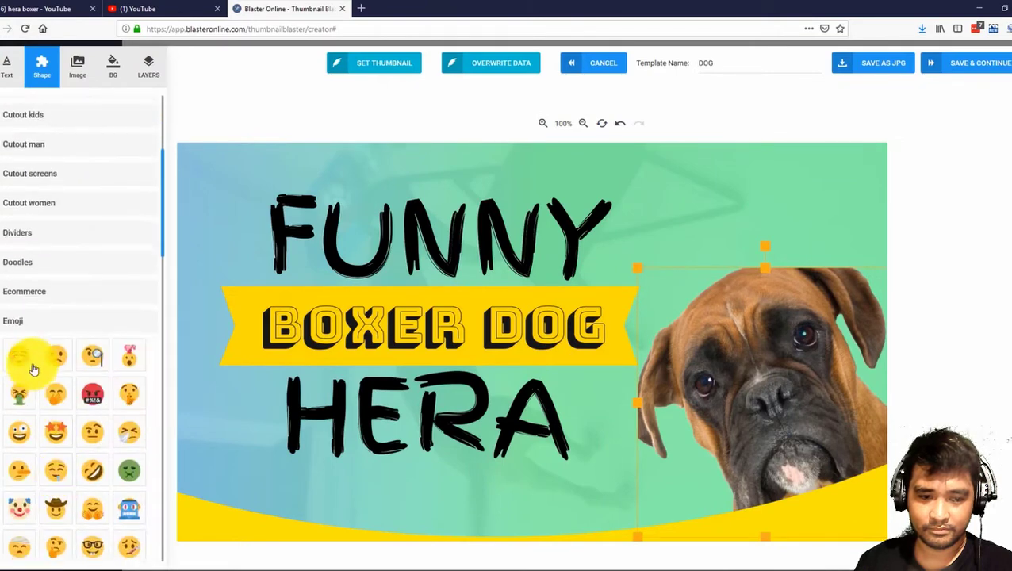
pyautogui.scroll(-3, 96, 395)
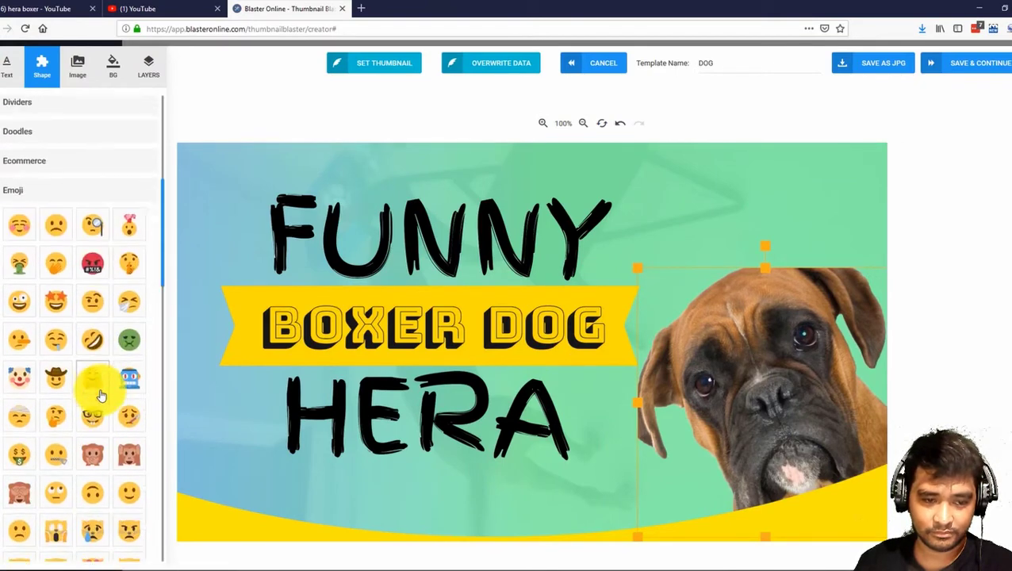
pyautogui.click(97, 395)
pyautogui.moveTo(526, 339); pyautogui.dragTo(215, 162)
pyautogui.moveTo(225, 252); pyautogui.dragTo(227, 182)
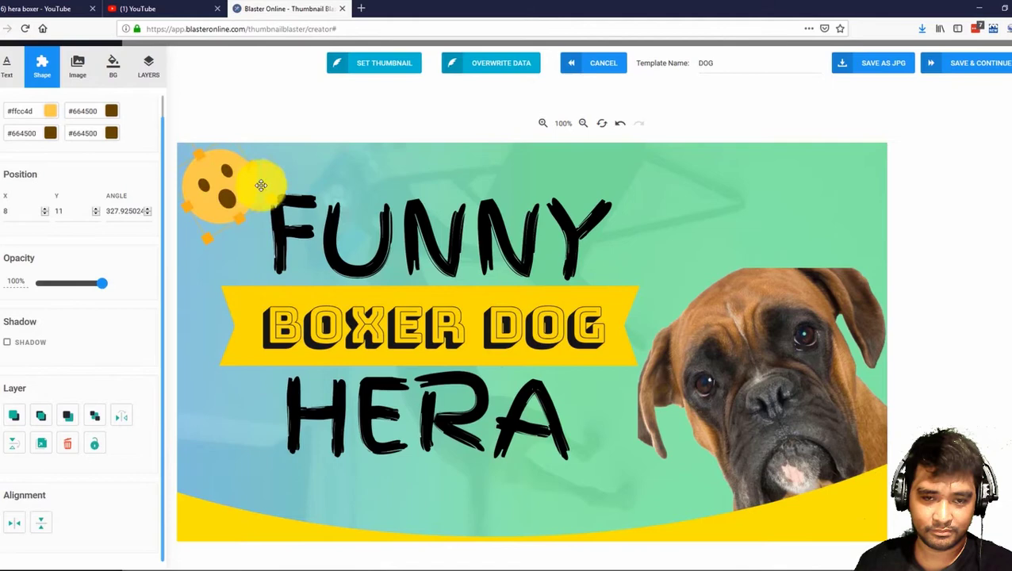
# Step: Save the design and publish it as the thumbnail of the funny boxer dog YouTube video
pyautogui.click(742, 184)
pyautogui.click(989, 68)
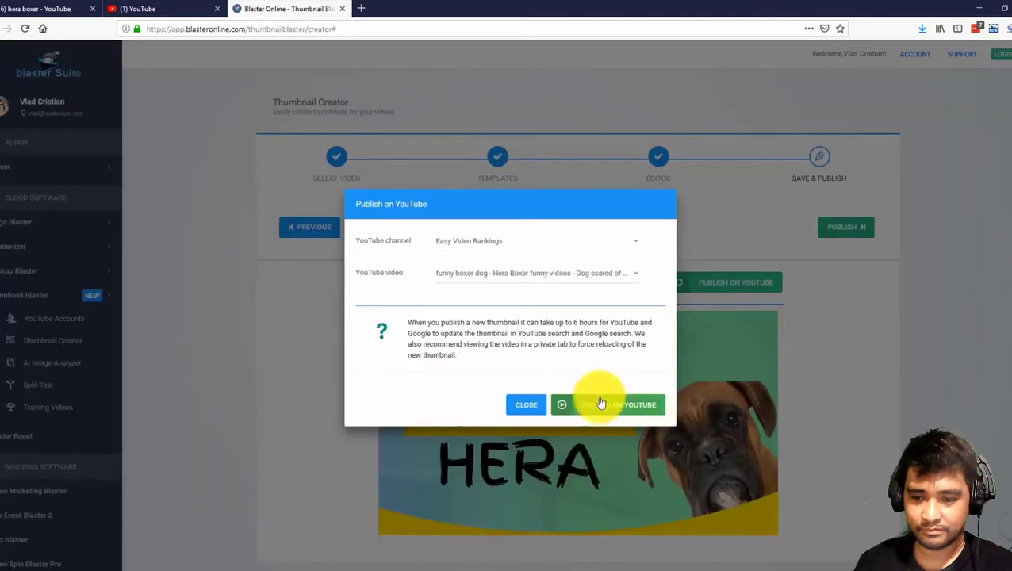
pyautogui.click(601, 405)
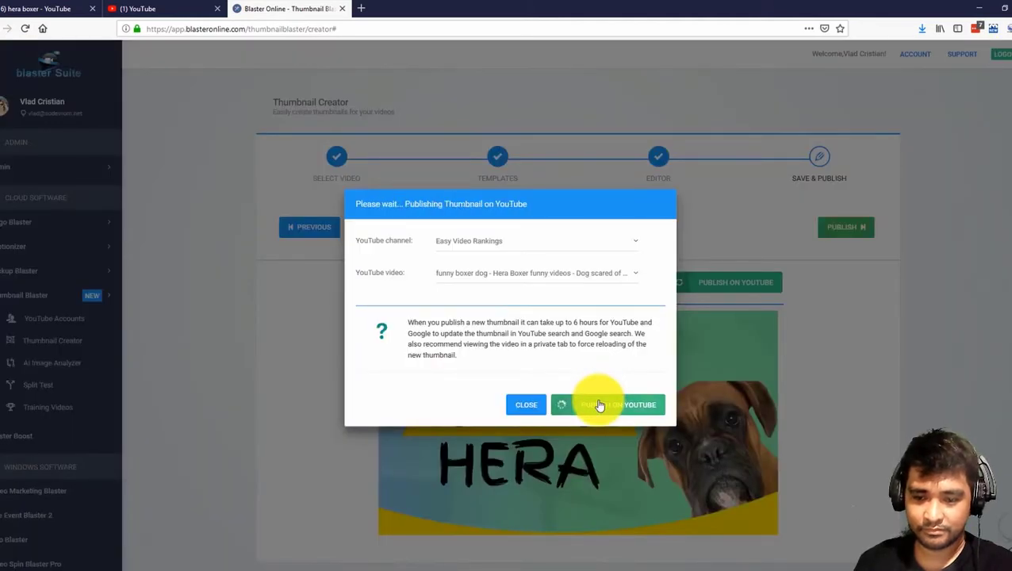
pyautogui.click(513, 351)
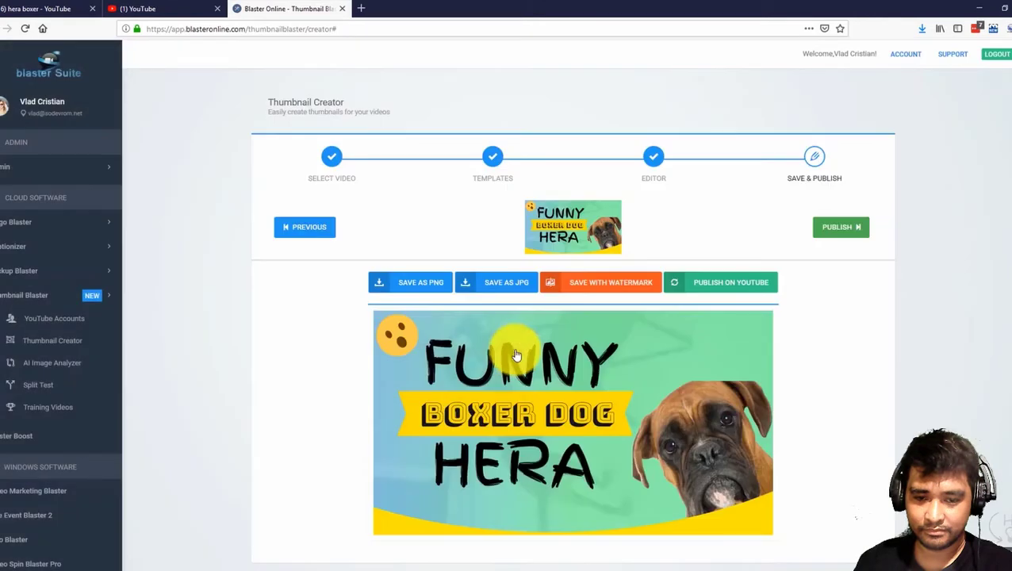
# Step: Search YouTube for 'hera boxer'
pyautogui.click(165, 9)
pyautogui.click(396, 49)
pyautogui.write('hera boxer')
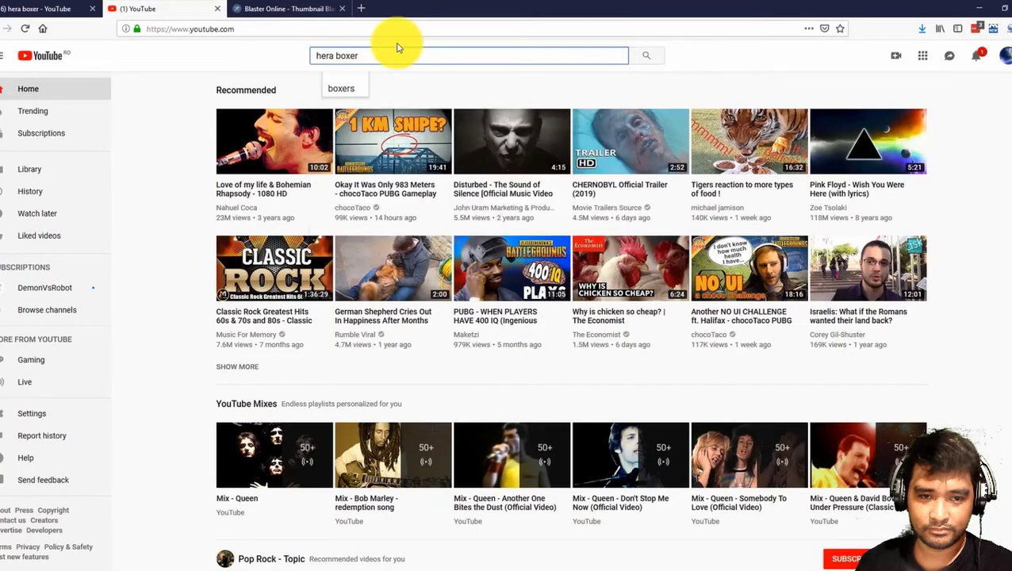
pyautogui.press('Return')
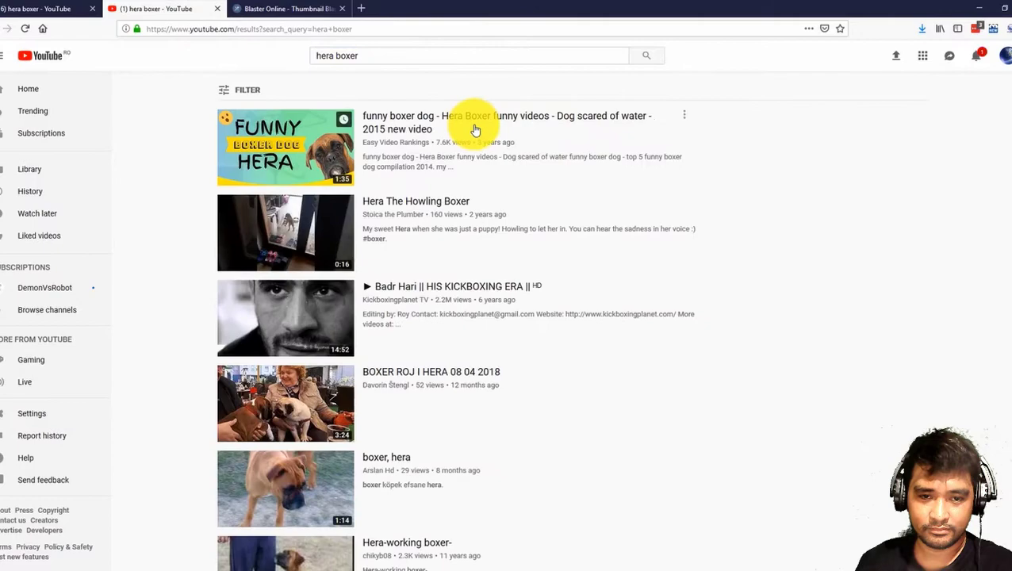
# Step: Inspect the first result's title and its new FUNNY BOXER DOG HERA thumbnail
pyautogui.moveTo(361, 109); pyautogui.dragTo(248, 91)
pyautogui.click(248, 91)
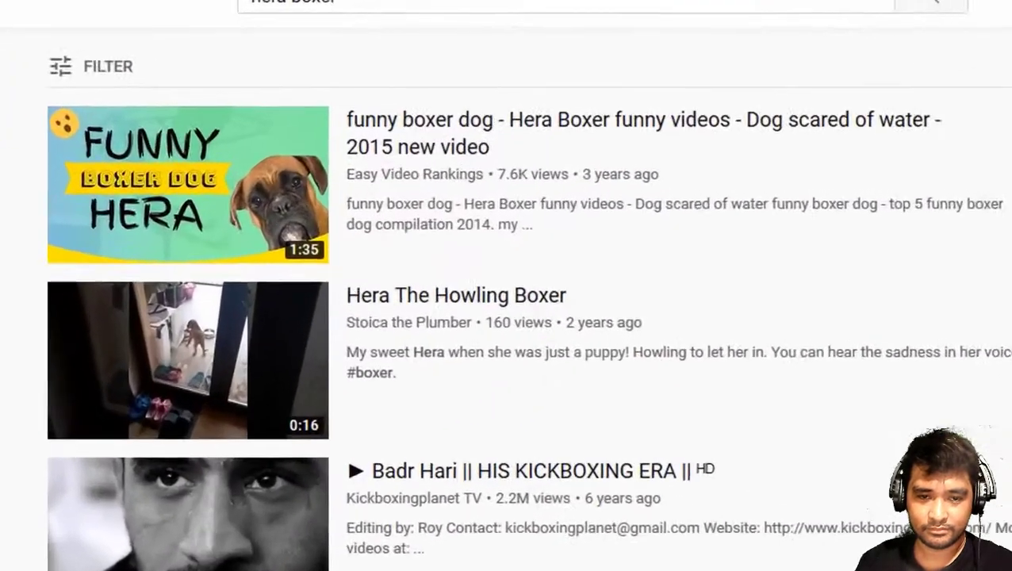
pyautogui.moveTo(272, 142)
pyautogui.moveTo(364, 101); pyautogui.dragTo(508, 158)
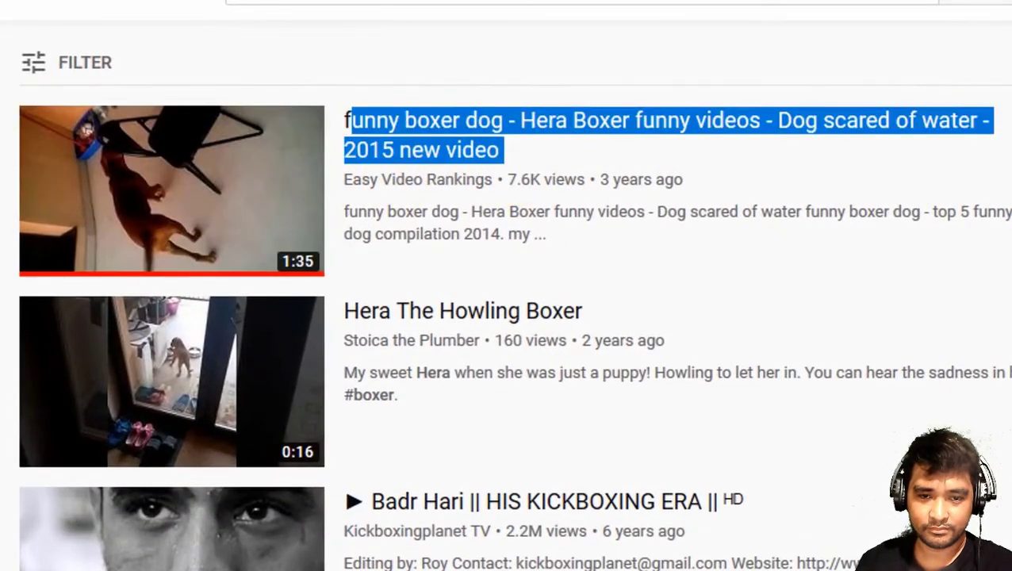
pyautogui.moveTo(348, 119); pyautogui.dragTo(500, 155)
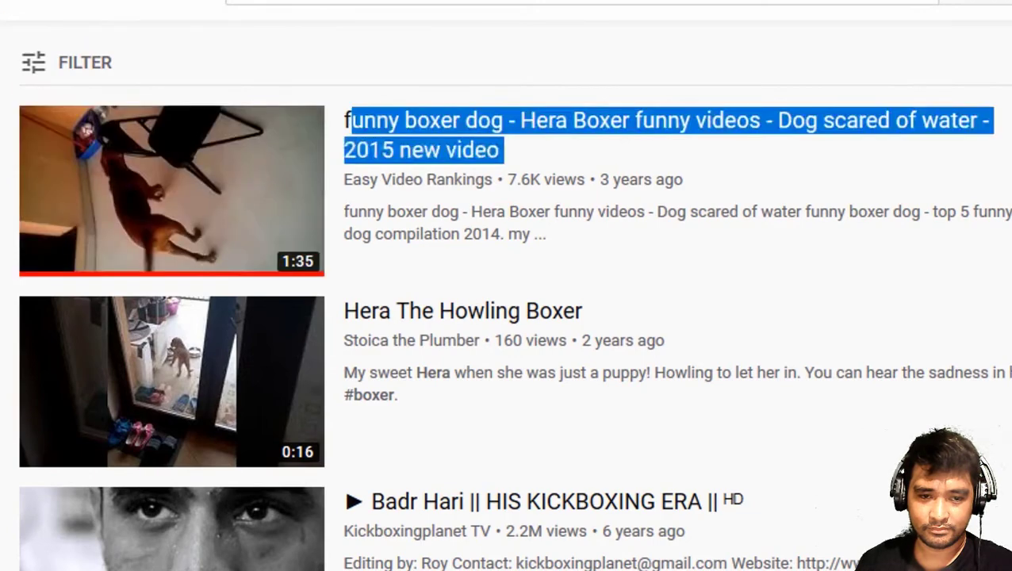
pyautogui.click(569, 317)
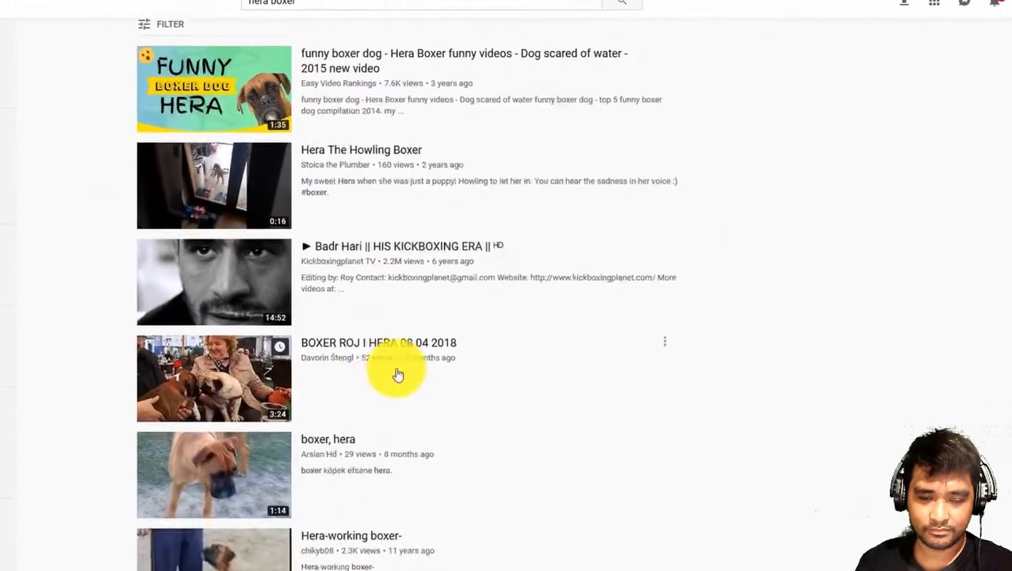
pyautogui.scroll(-2, 398, 374)
pyautogui.scroll(2, 312, 228)
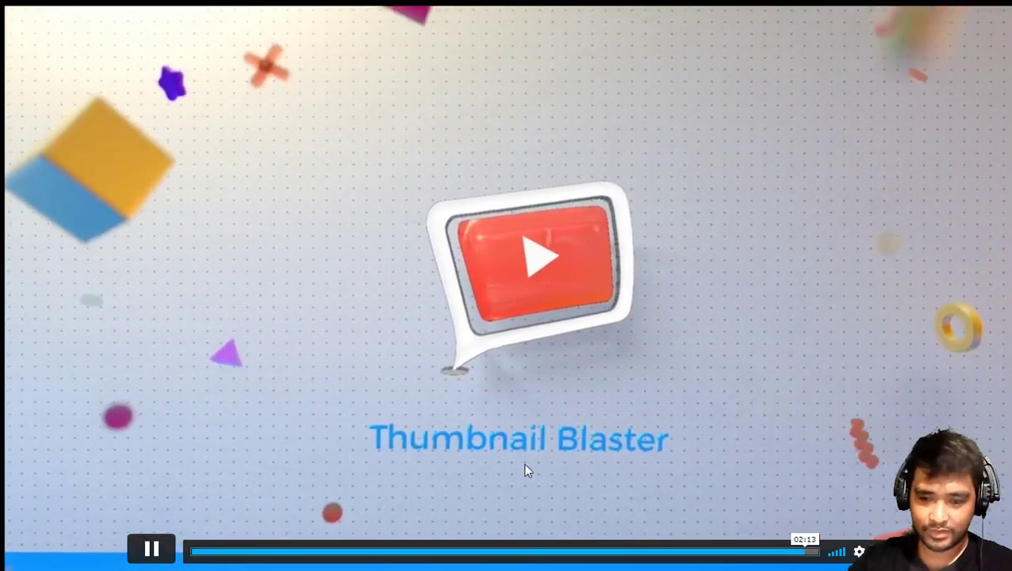
# Step: Exit full-screen playback and pause the Thumbnail Blaster promo video
pyautogui.click(628, 316)
pyautogui.press('Escape')
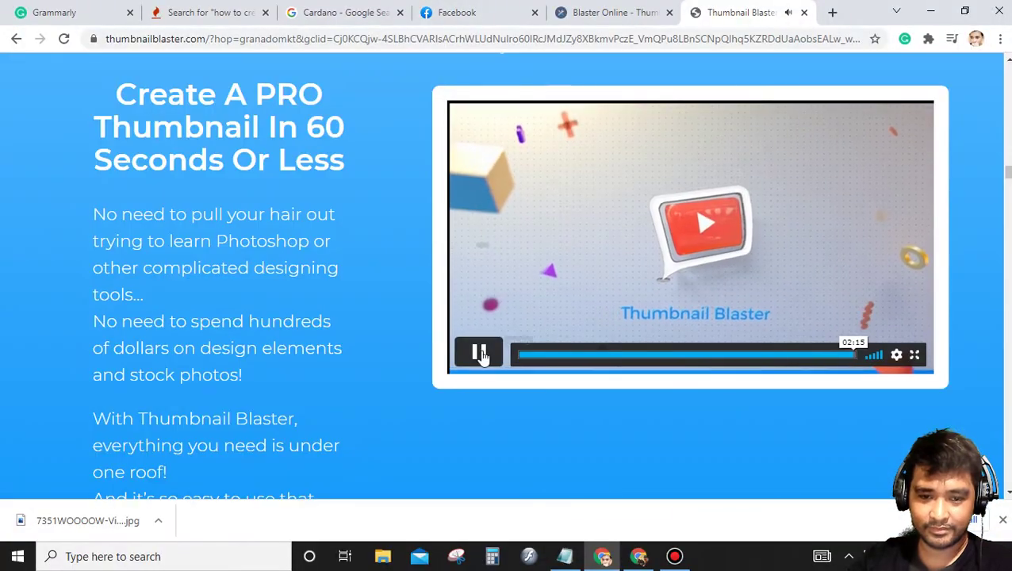
pyautogui.click(478, 351)
# Step: Scroll through the features to the $97 normal price and $36.86 special offer with Buy Now
pyautogui.scroll(3, 234, 226)
pyautogui.scroll(-6, 229, 216)
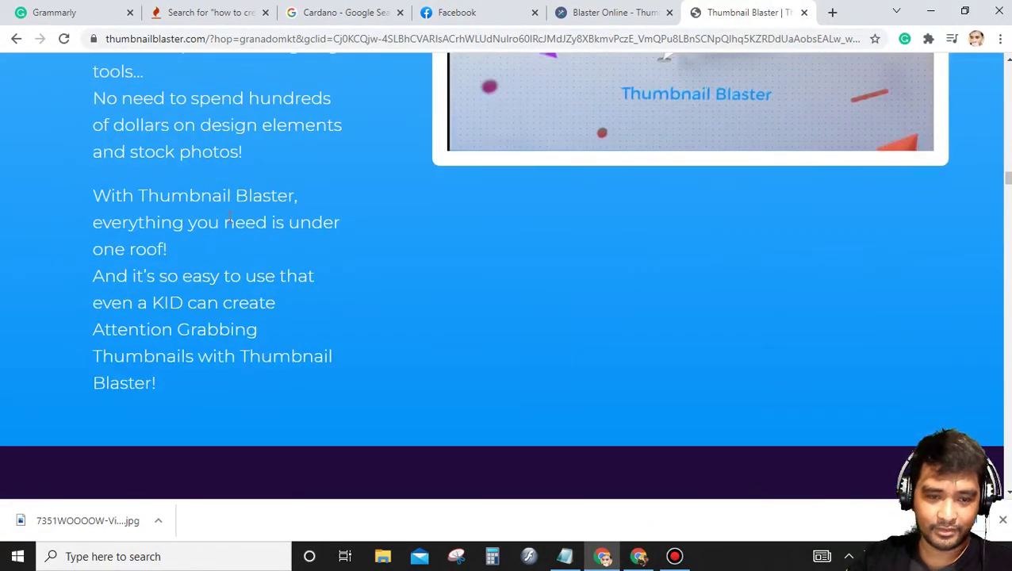
pyautogui.scroll(-6, 229, 216)
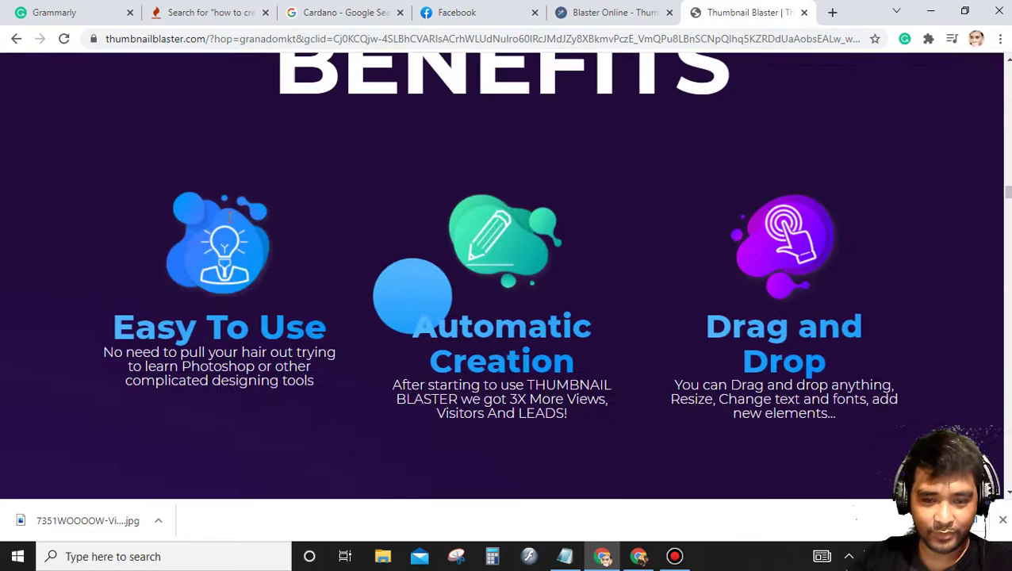
pyautogui.scroll(-10, 245, 193)
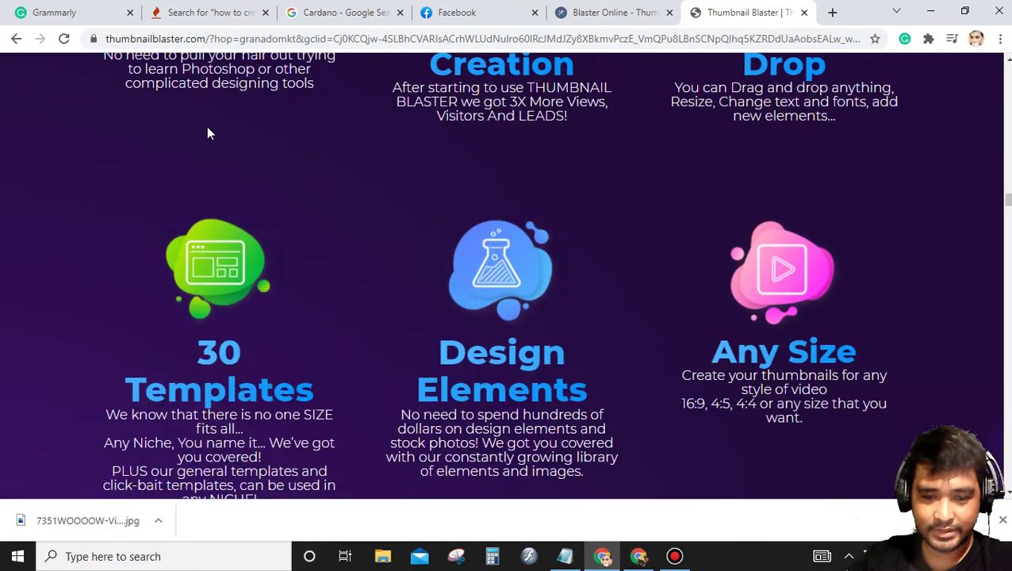
pyautogui.scroll(-10, 282, 189)
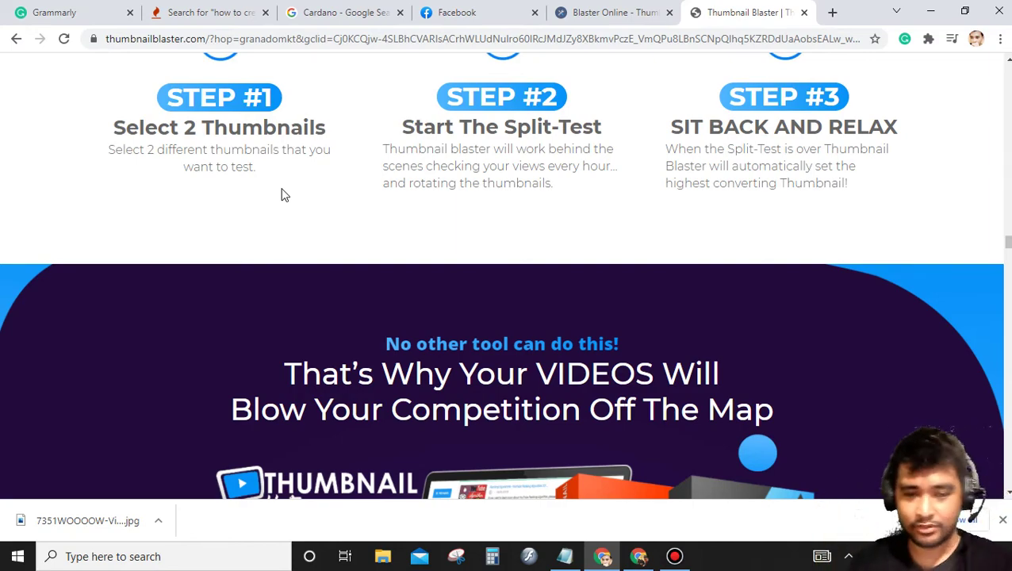
pyautogui.scroll(-20, 285, 195)
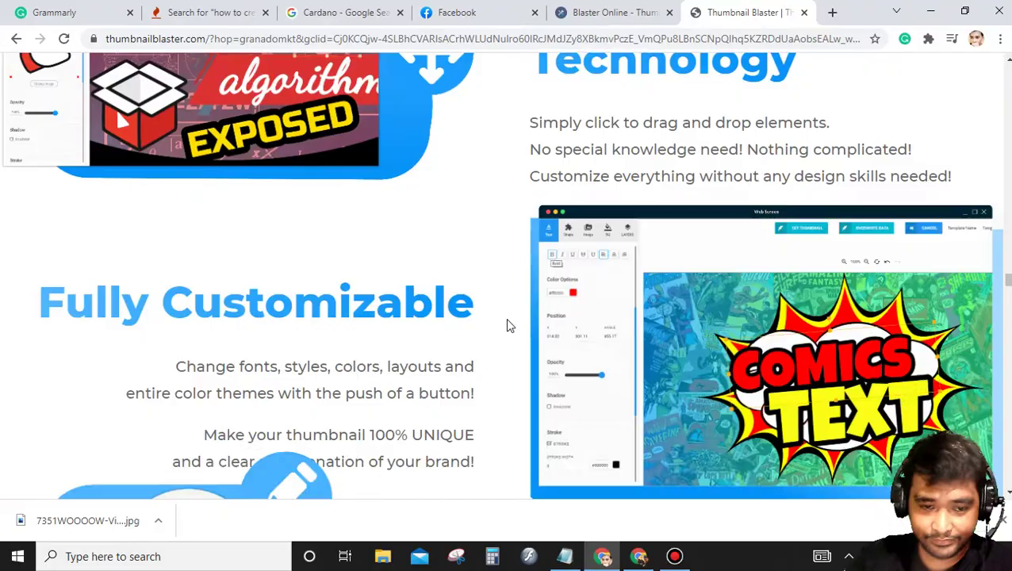
pyautogui.scroll(-20, 507, 325)
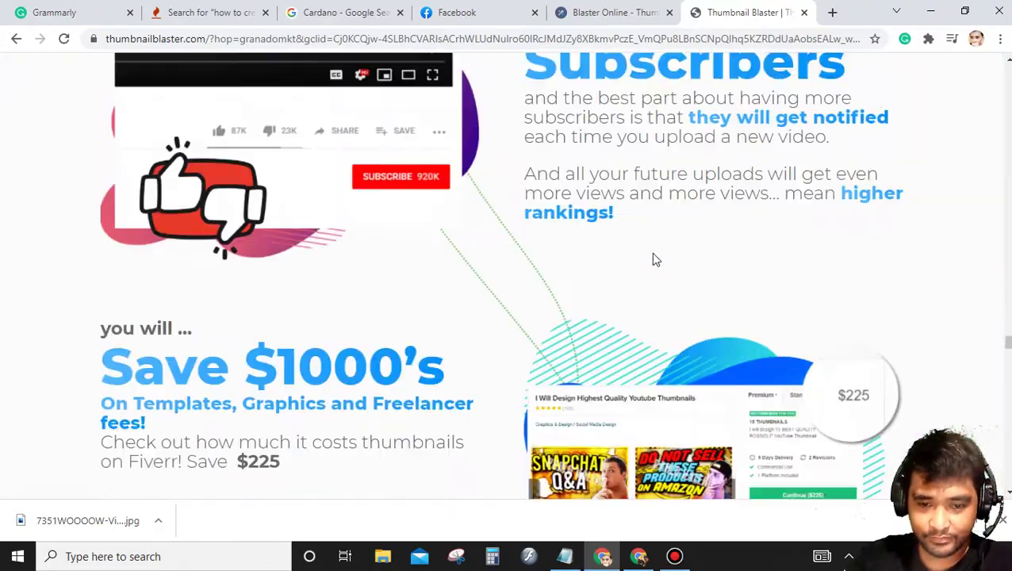
pyautogui.scroll(-20, 655, 259)
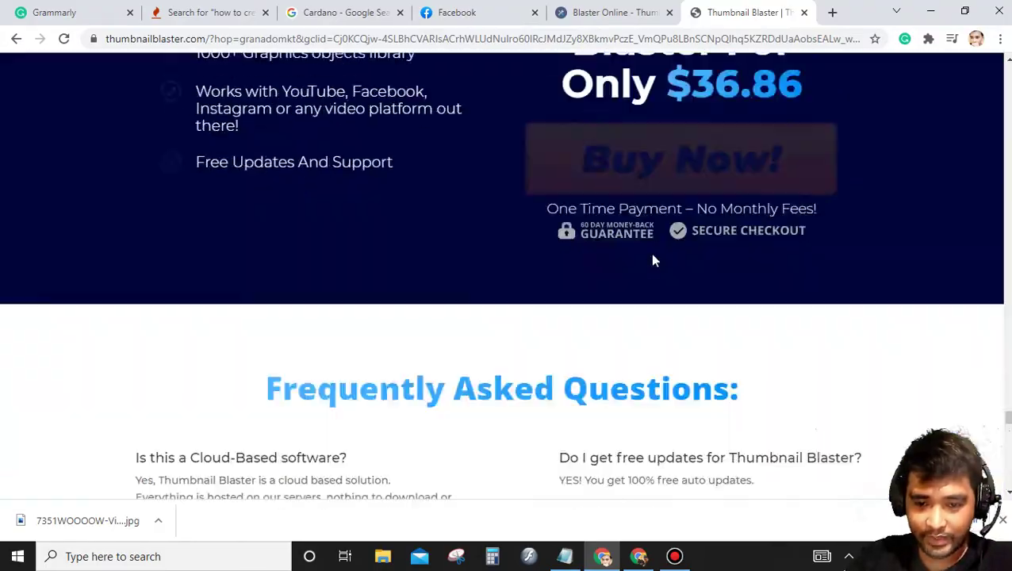
pyautogui.scroll(2, 653, 260)
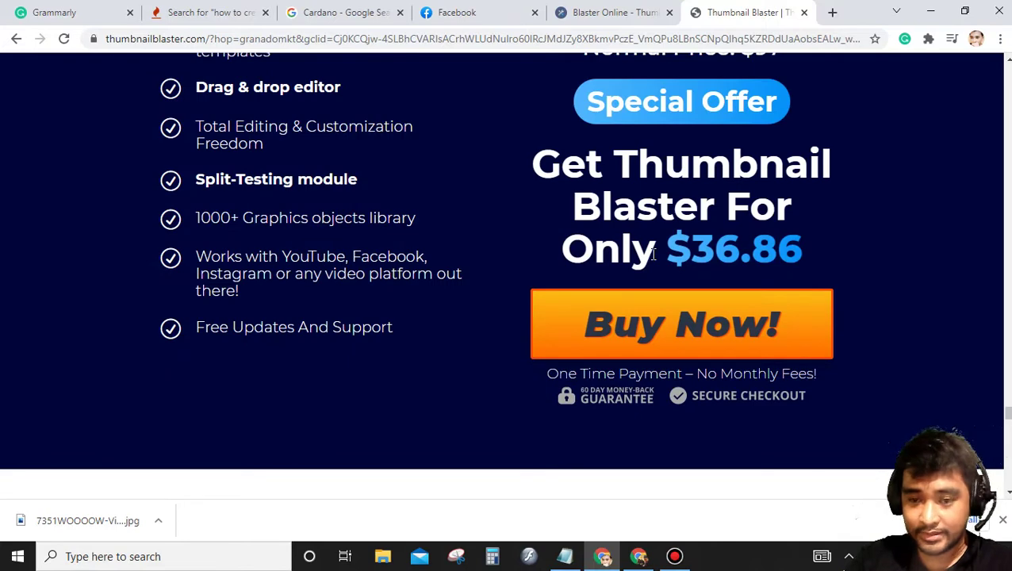
pyautogui.scroll(2, 652, 254)
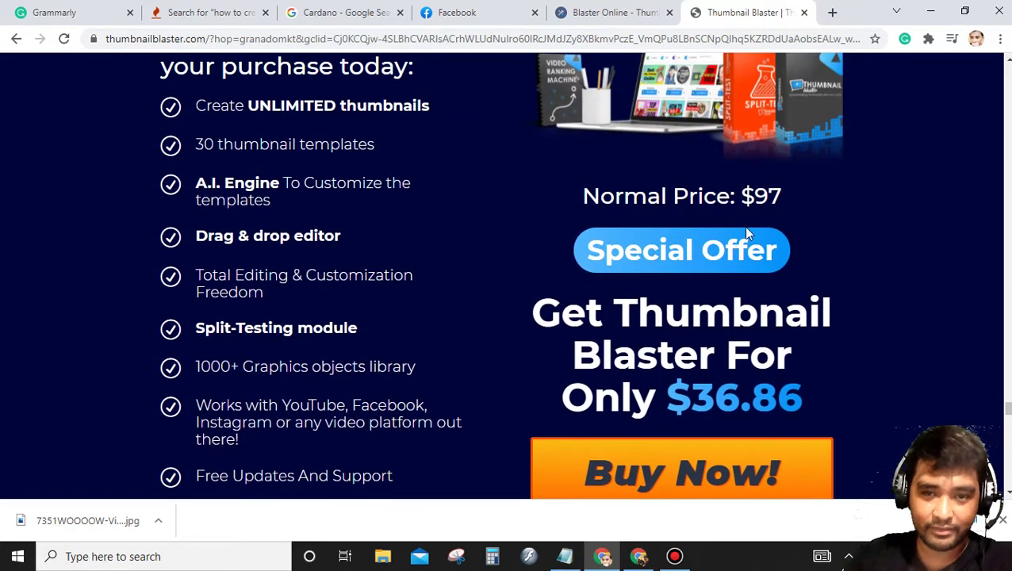
# Step: Back on Blaster Online, close the WOW preview and scroll through the predefined and club templates
pyautogui.click(602, 13)
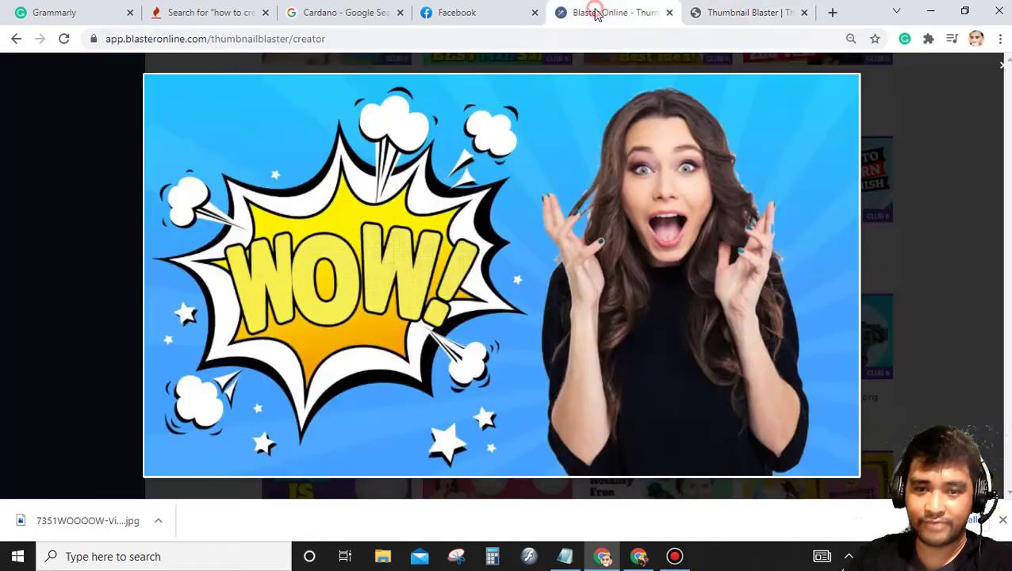
pyautogui.click(1006, 107)
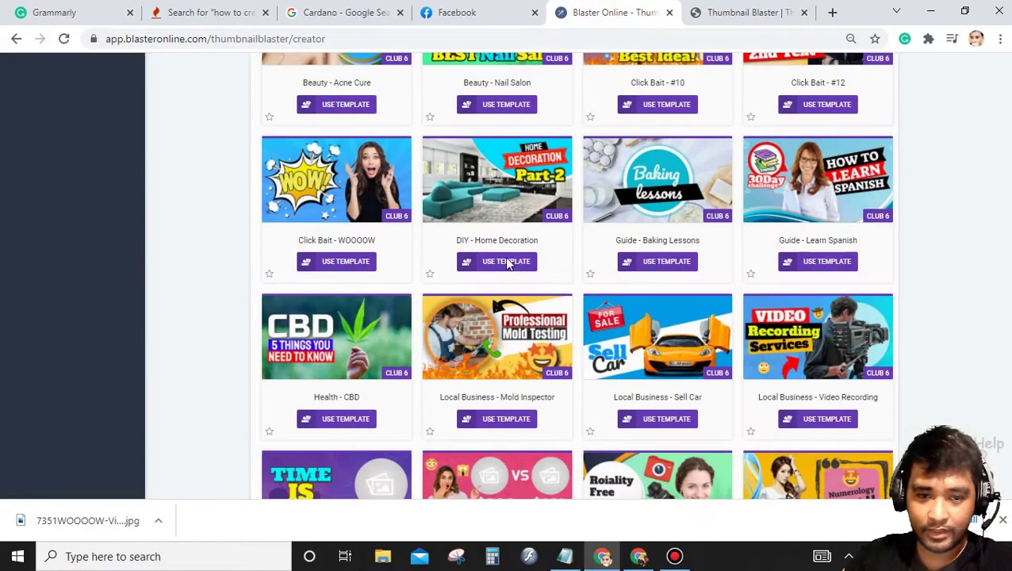
pyautogui.scroll(-5, 899, 193)
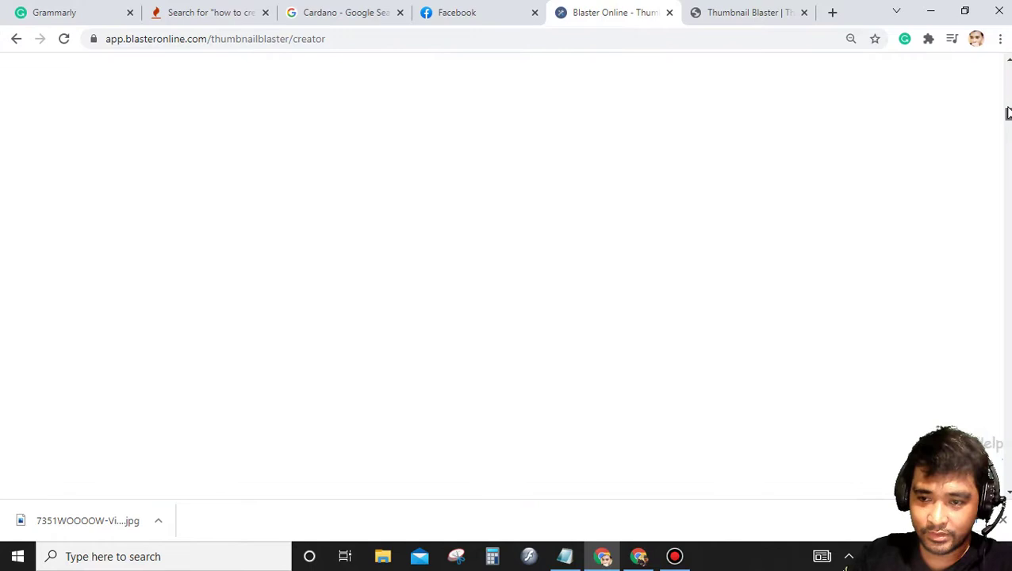
pyautogui.scroll(-6, 673, 281)
pyautogui.scroll(3, 560, 200)
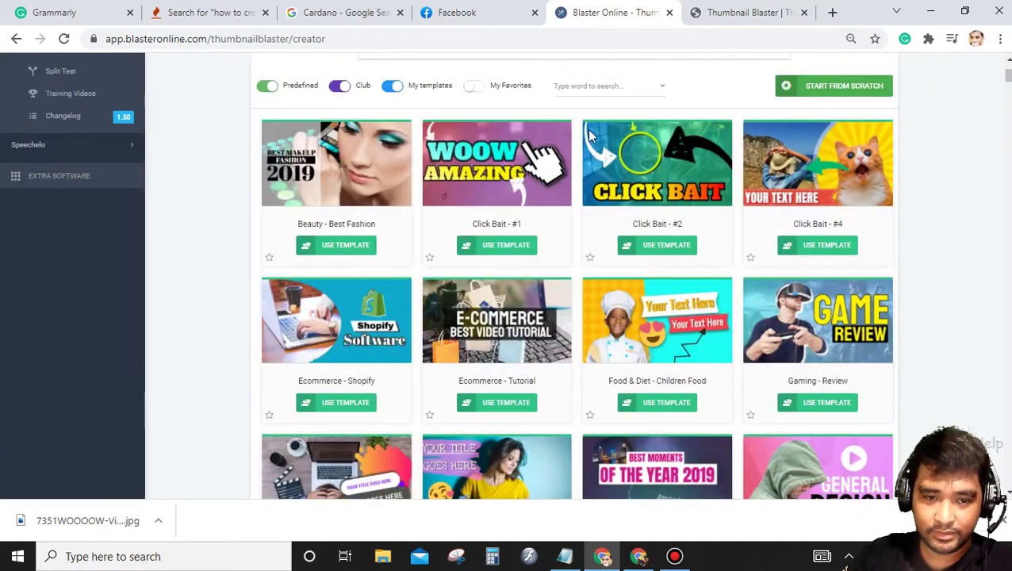
pyautogui.scroll(-18, 589, 137)
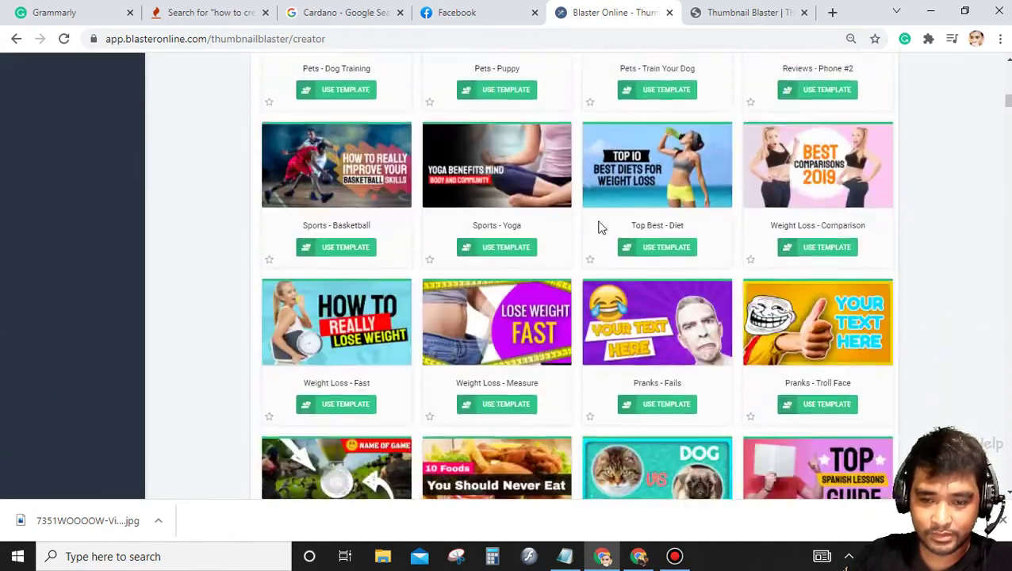
pyautogui.scroll(-10, 601, 228)
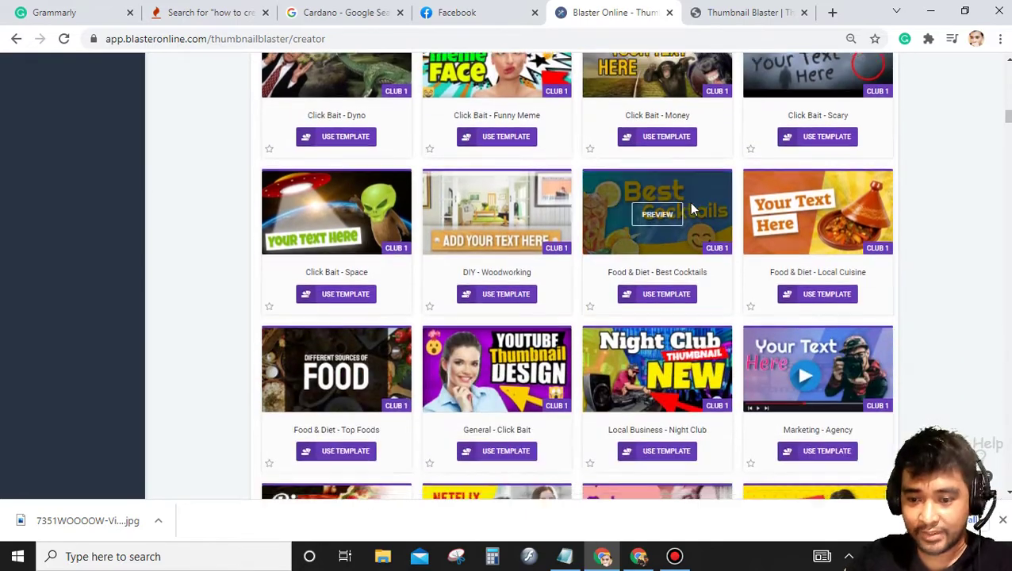
pyautogui.scroll(-11, 682, 208)
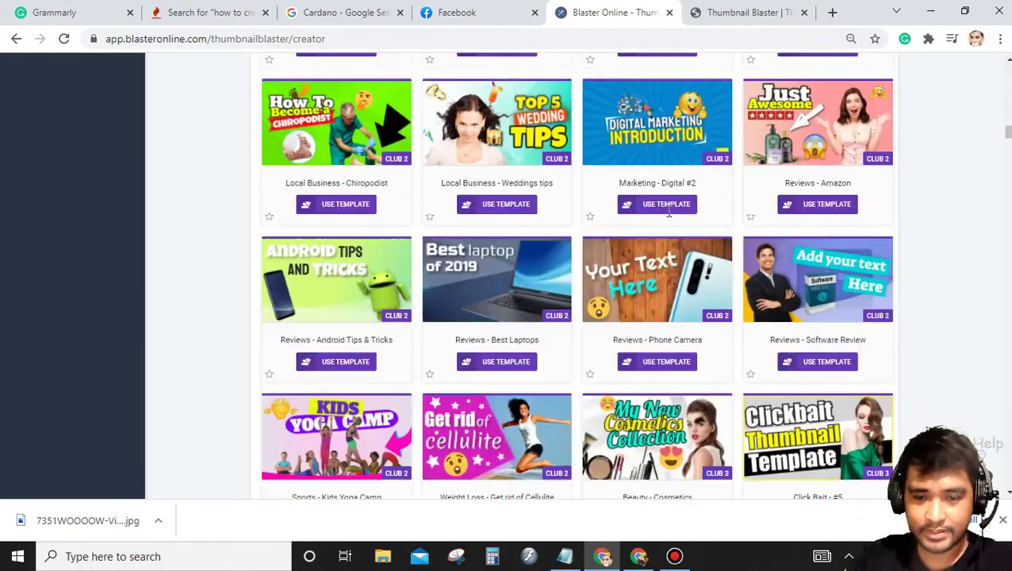
pyautogui.scroll(-8, 668, 213)
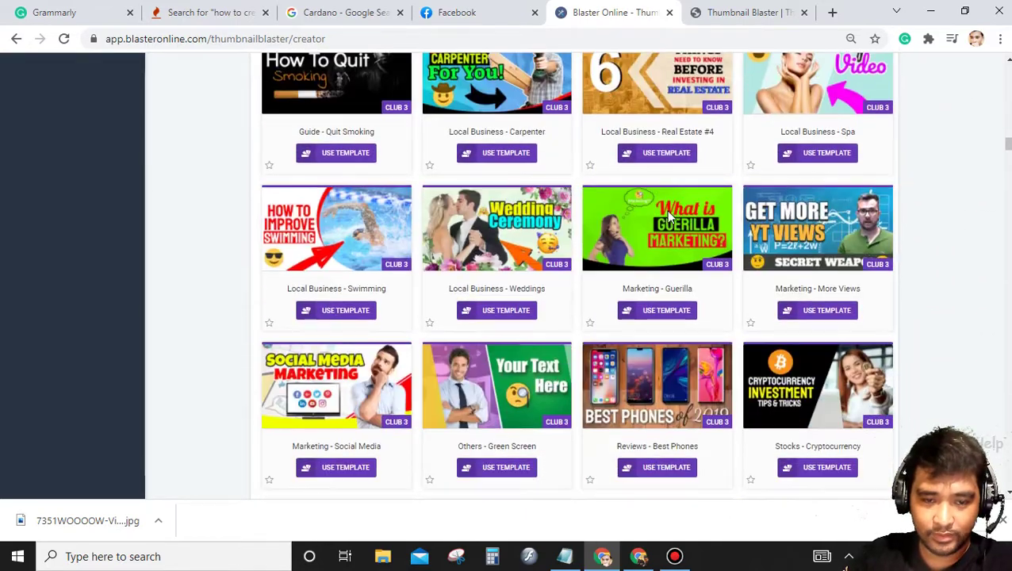
pyautogui.scroll(-3, 665, 210)
pyautogui.scroll(-4, 666, 210)
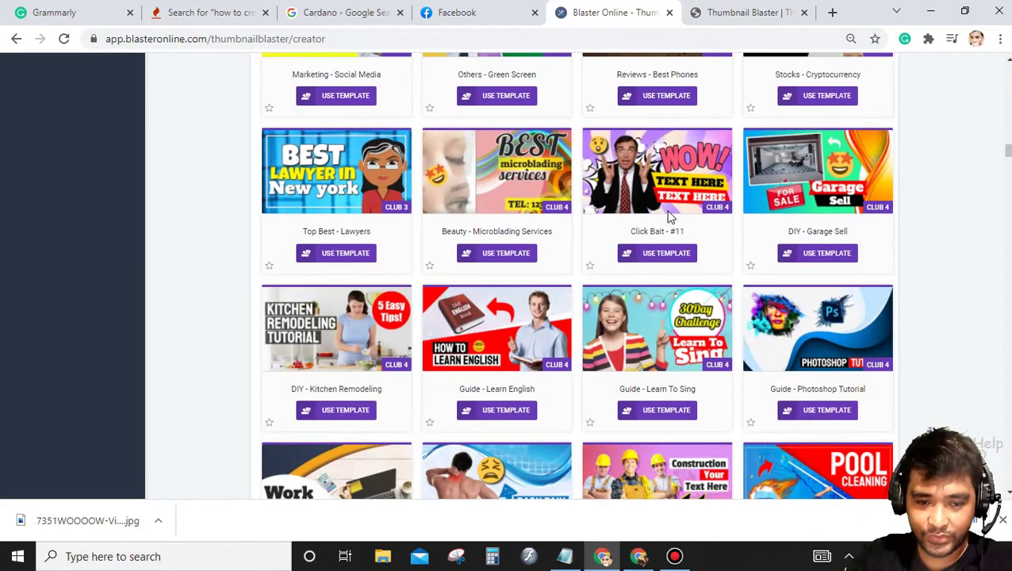
pyautogui.scroll(-5, 669, 216)
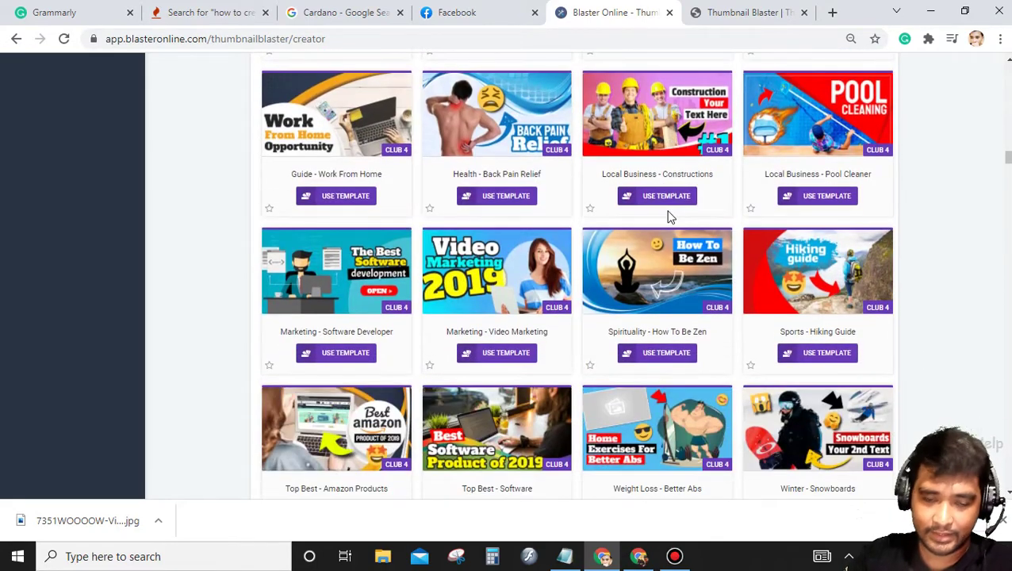
pyautogui.scroll(-4, 669, 215)
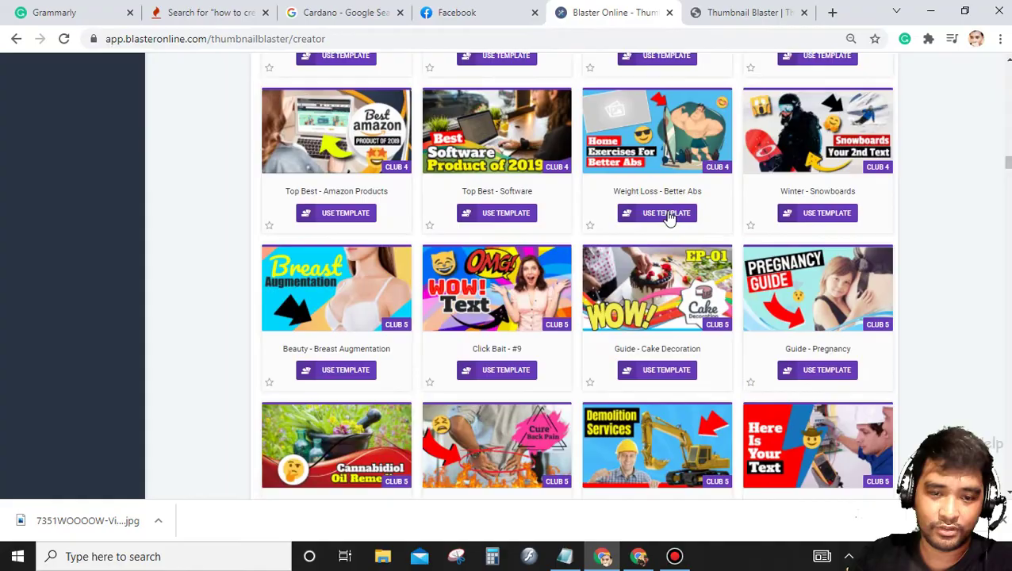
pyautogui.scroll(-10, 669, 216)
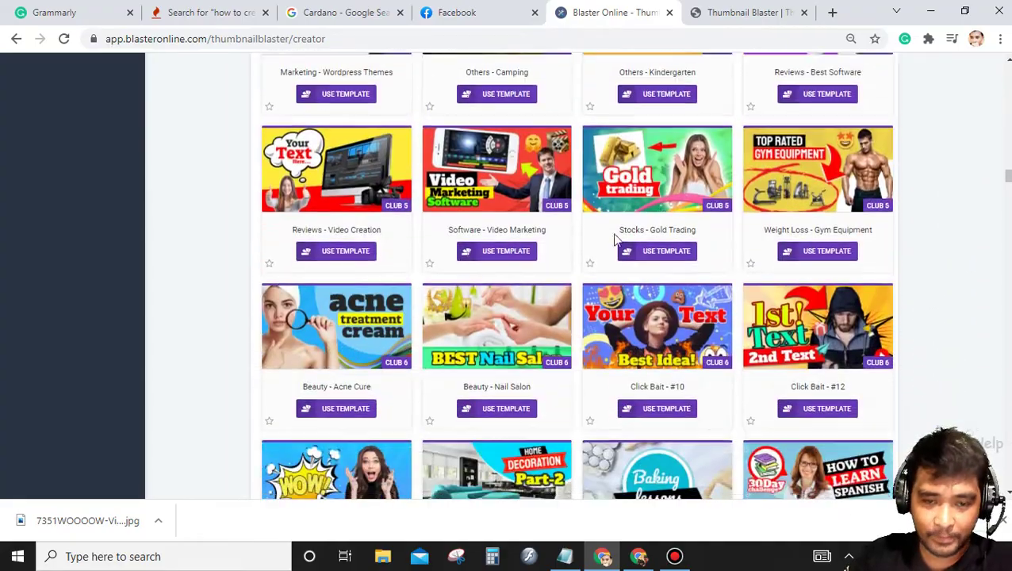
pyautogui.scroll(-12, 617, 238)
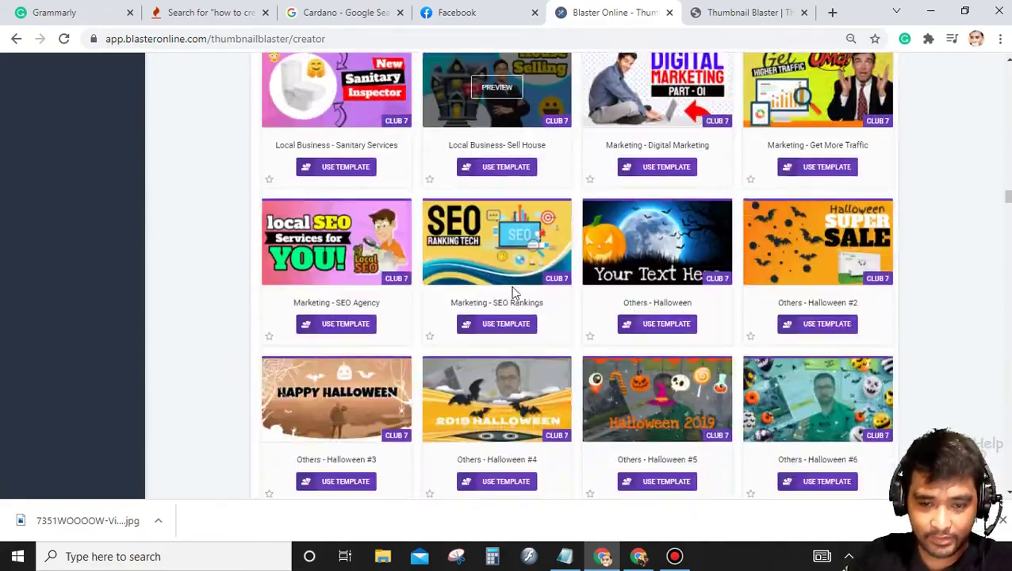
pyautogui.scroll(-12, 507, 285)
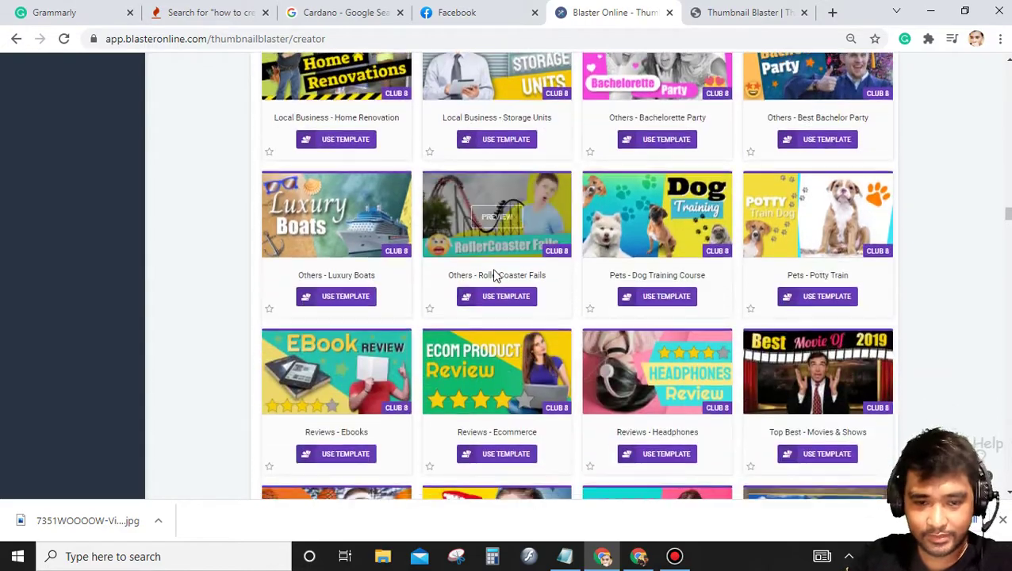
pyautogui.scroll(-4, 580, 262)
pyautogui.scroll(14, 581, 261)
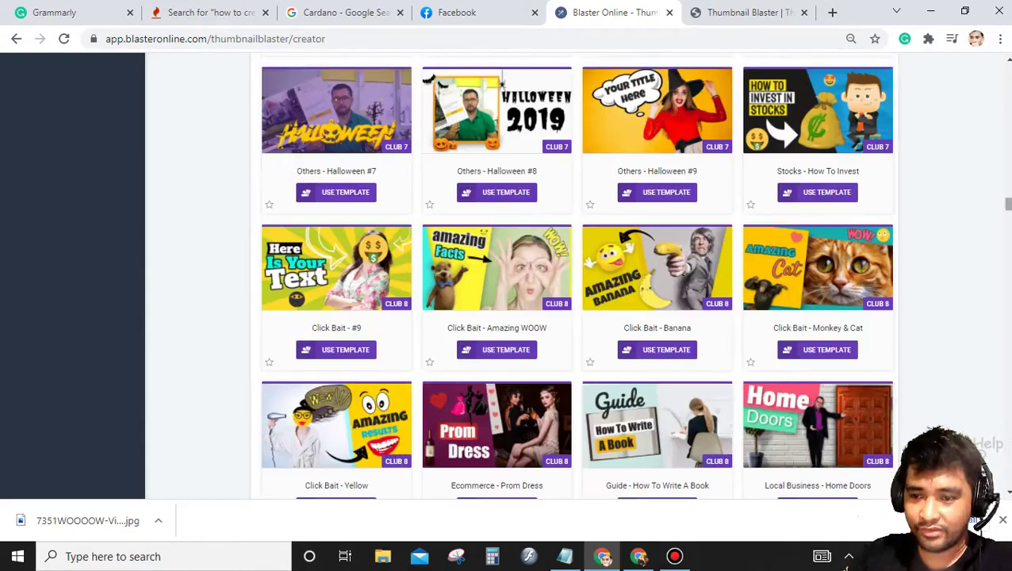
pyautogui.scroll(15, 698, 245)
pyautogui.scroll(-3, 701, 245)
# Step: Open the 'Type word to search' category dropdown and scroll its list down to Parenting
pyautogui.scroll(2, 666, 230)
pyautogui.click(635, 195)
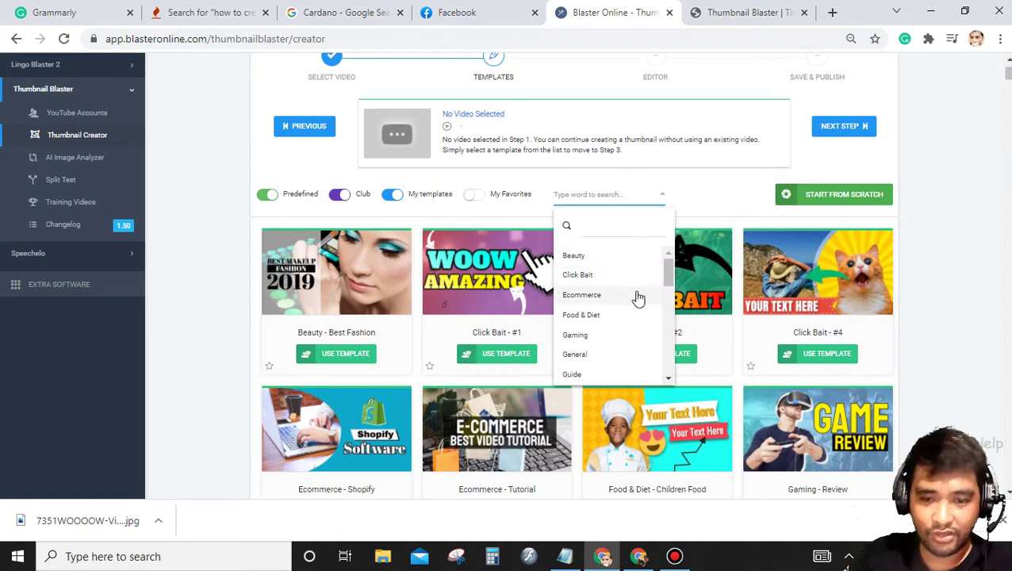
pyautogui.scroll(-3, 629, 304)
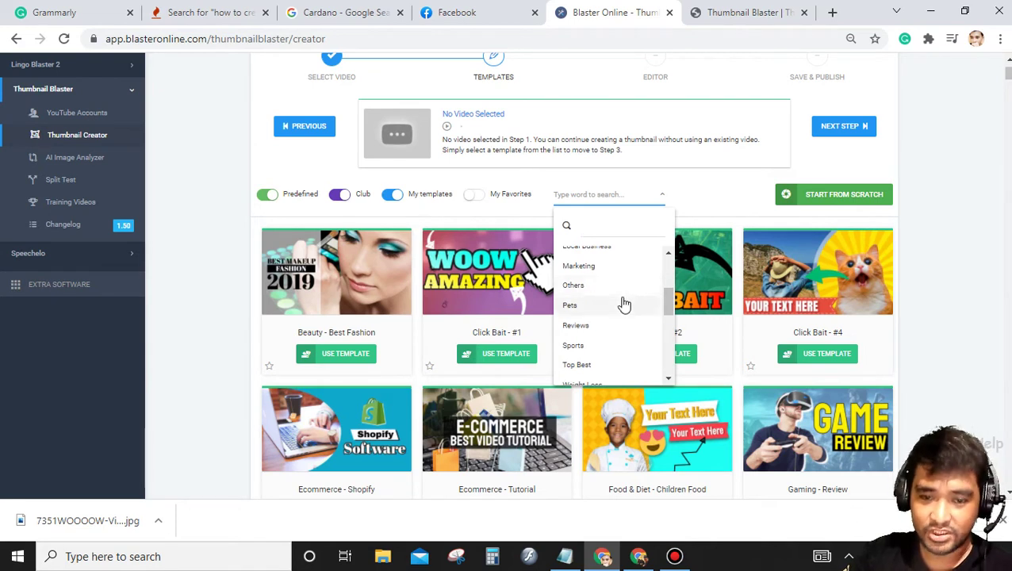
pyautogui.scroll(-1, 627, 304)
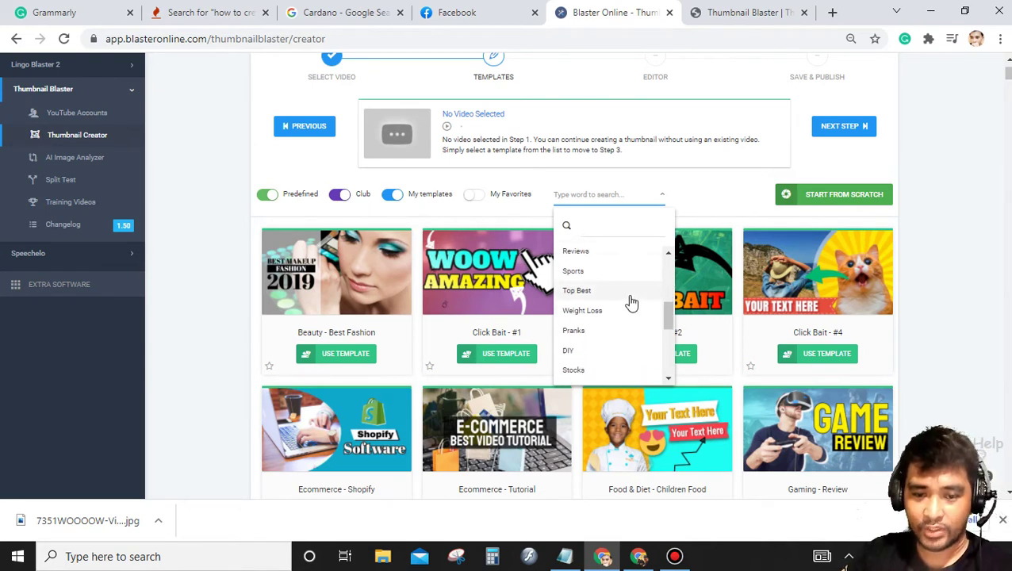
pyautogui.scroll(-2, 631, 304)
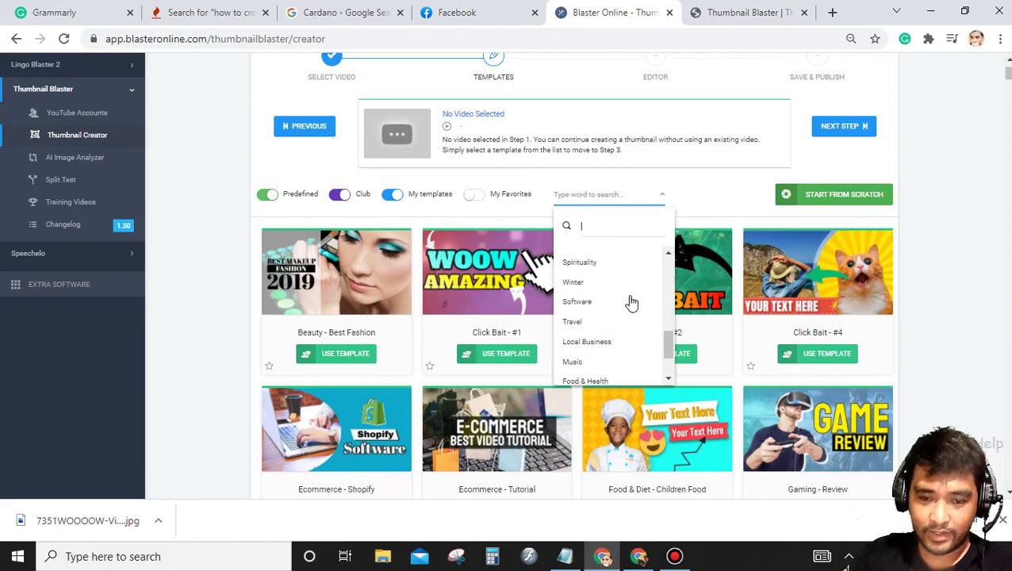
pyautogui.scroll(-2, 630, 304)
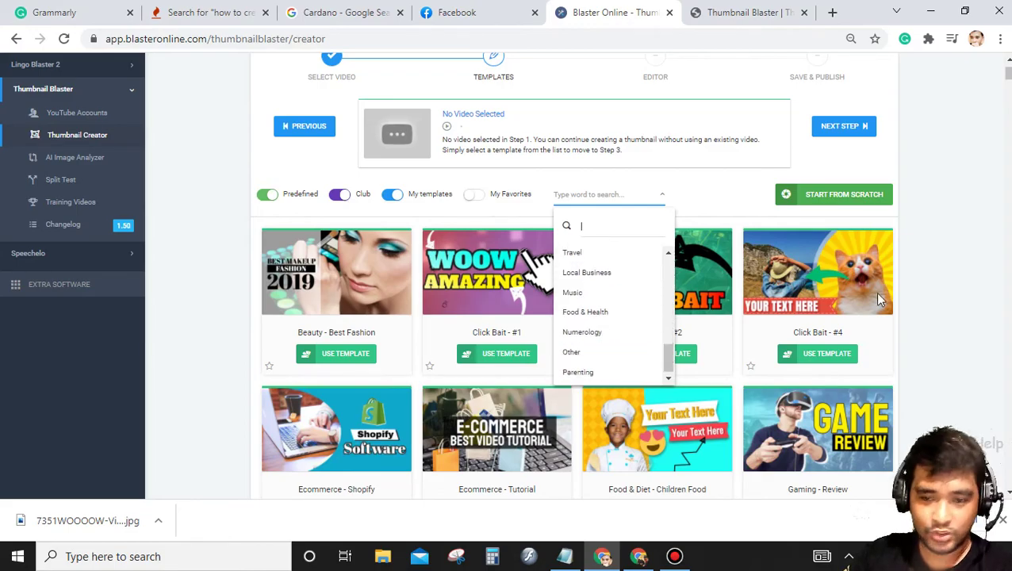
# Step: Scroll the gallery to the Club 11 rows and load the General - Make Money template
pyautogui.click(939, 273)
pyautogui.scroll(-20, 863, 267)
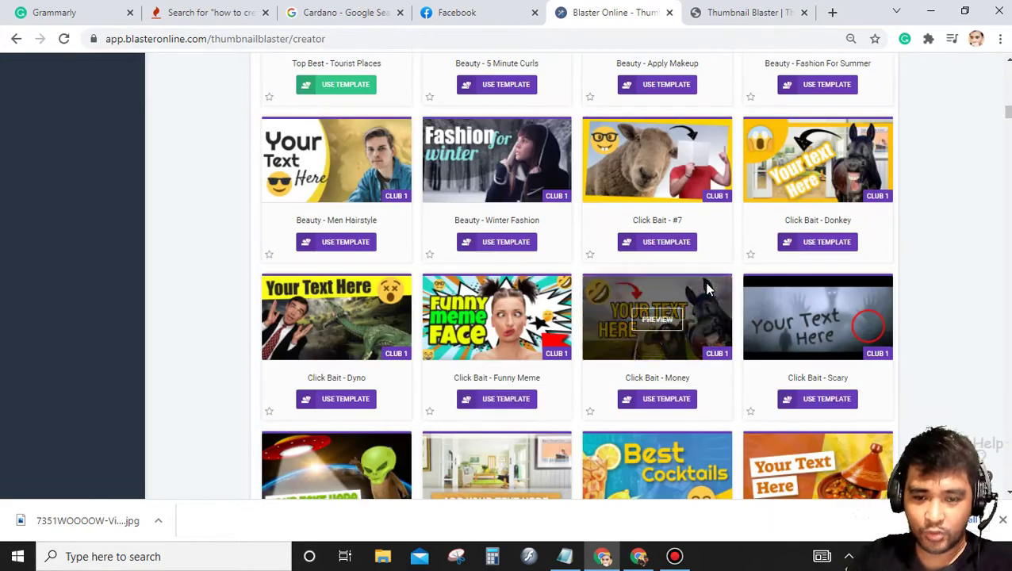
pyautogui.scroll(-20, 708, 289)
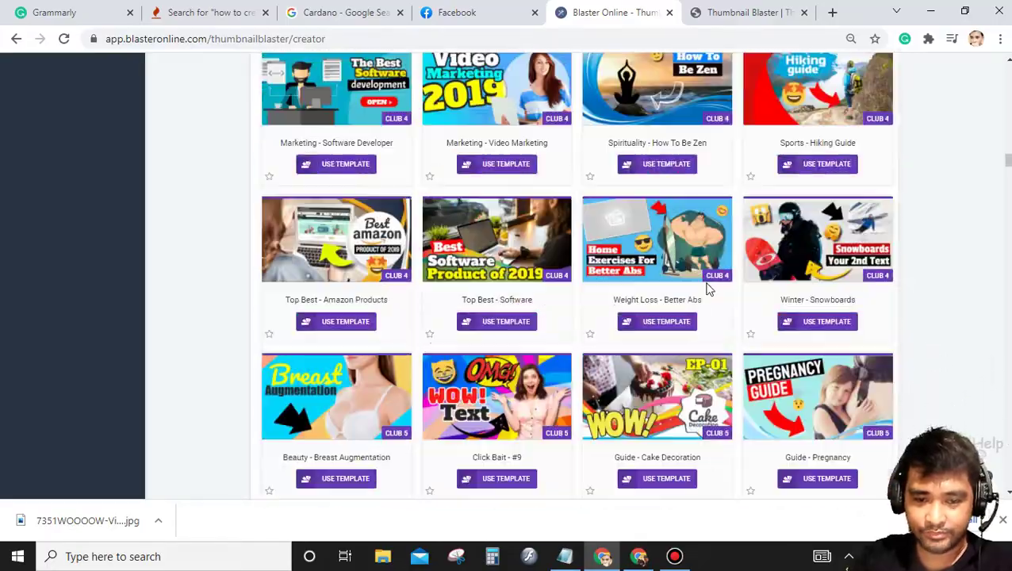
pyautogui.scroll(-20, 708, 290)
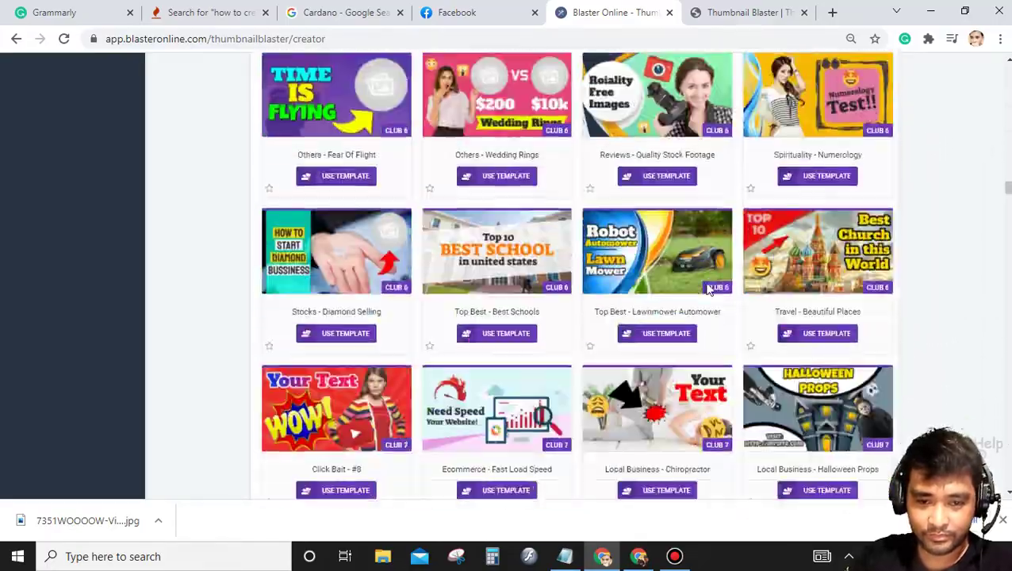
pyautogui.scroll(-12, 708, 289)
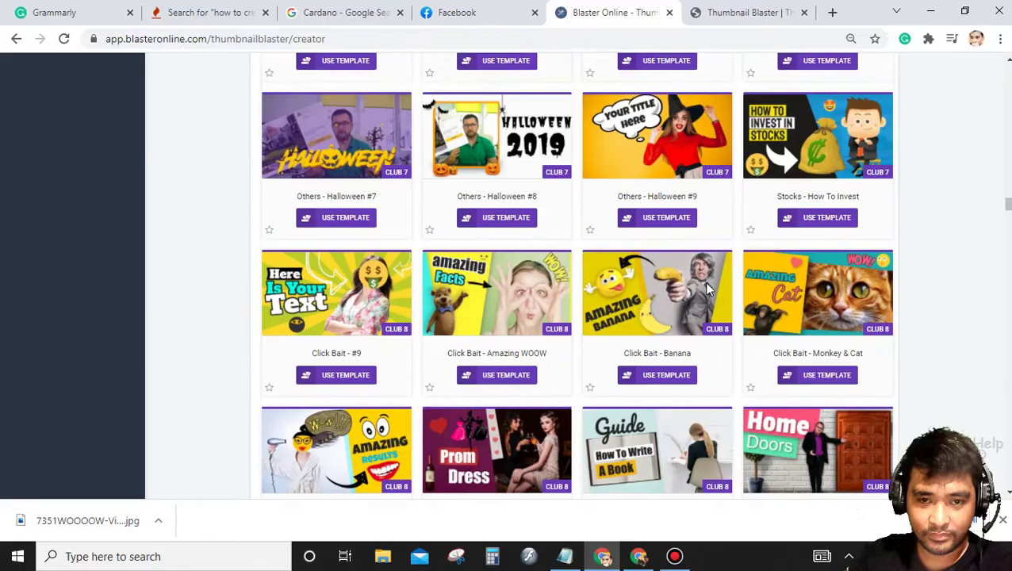
pyautogui.scroll(-13, 709, 290)
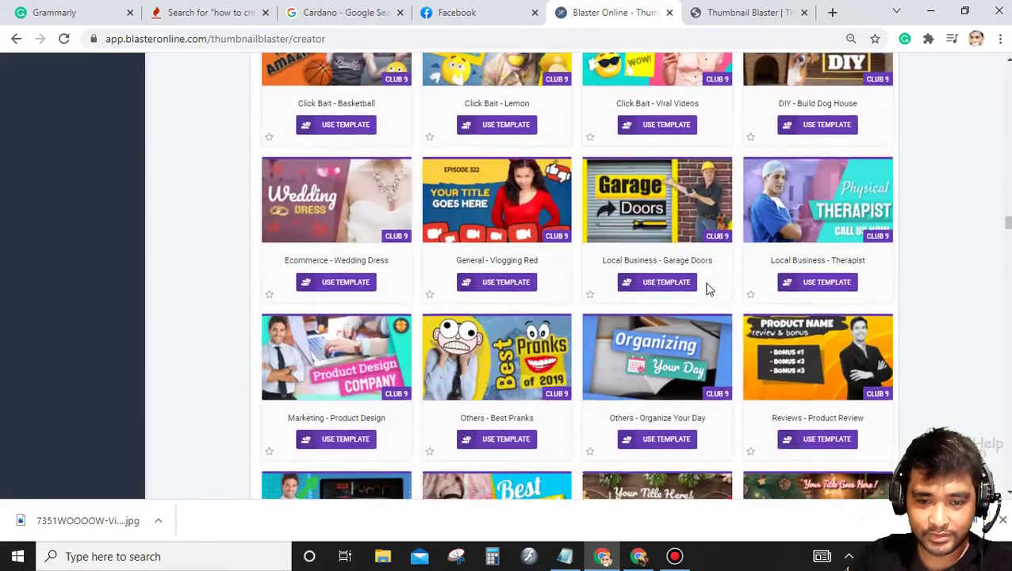
pyautogui.scroll(-5, 708, 289)
pyautogui.scroll(3, 708, 290)
pyautogui.scroll(-3, 709, 289)
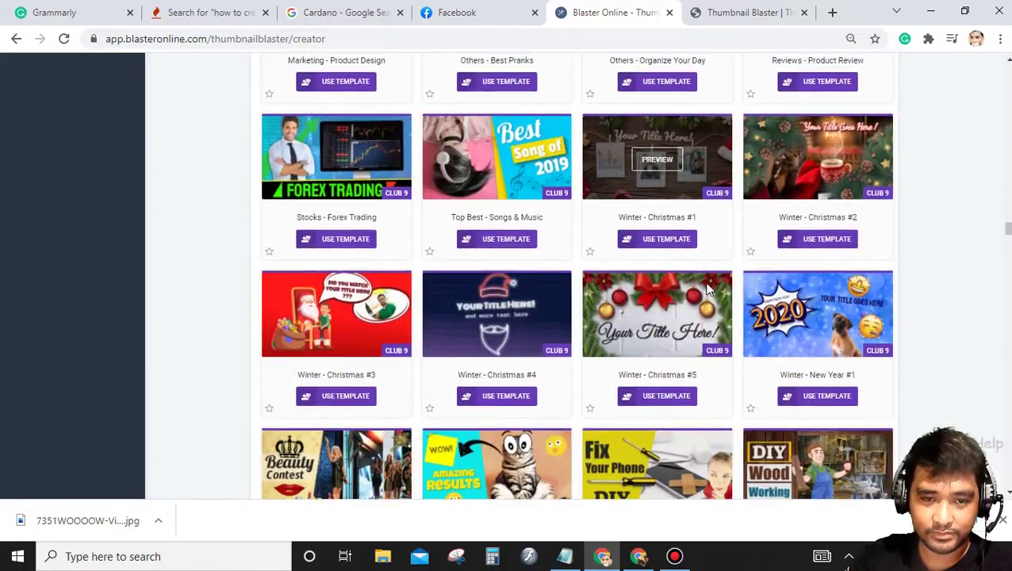
pyautogui.scroll(3, 709, 290)
pyautogui.scroll(-8, 749, 250)
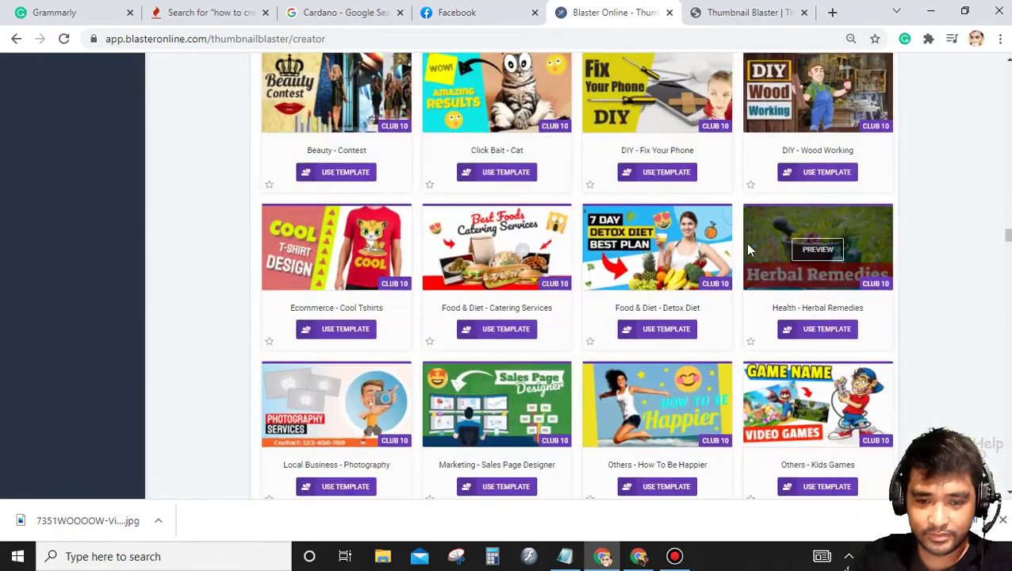
pyautogui.scroll(-5, 750, 250)
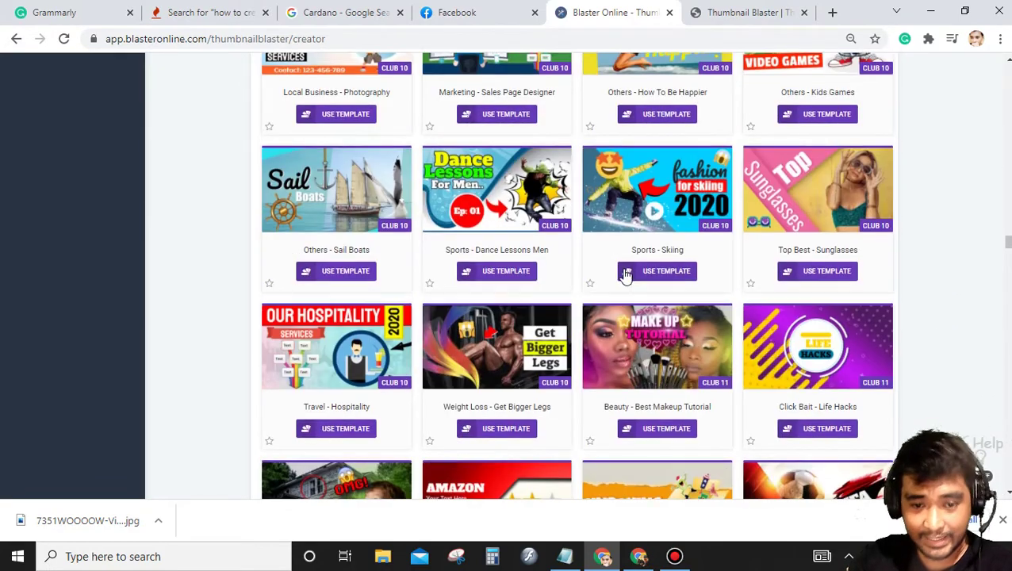
pyautogui.scroll(-3, 625, 274)
pyautogui.scroll(-6, 623, 274)
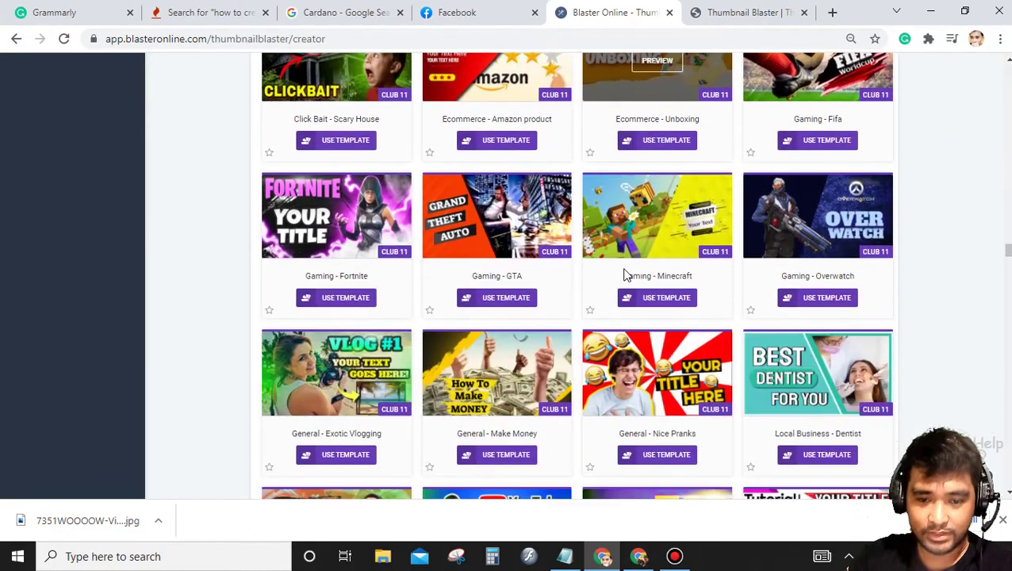
pyautogui.scroll(-2, 625, 274)
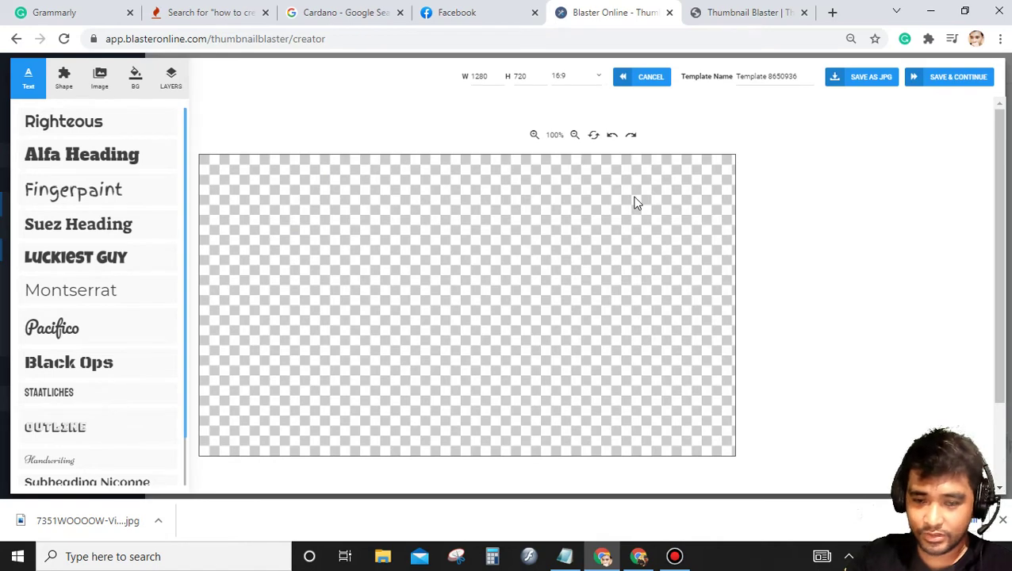
pyautogui.moveTo(361, 209)
pyautogui.mouseDown()
pyautogui.moveTo(327, 189)
pyautogui.moveTo(354, 211)
pyautogui.moveTo(369, 208)
pyautogui.moveTo(362, 201)
pyautogui.mouseUp()
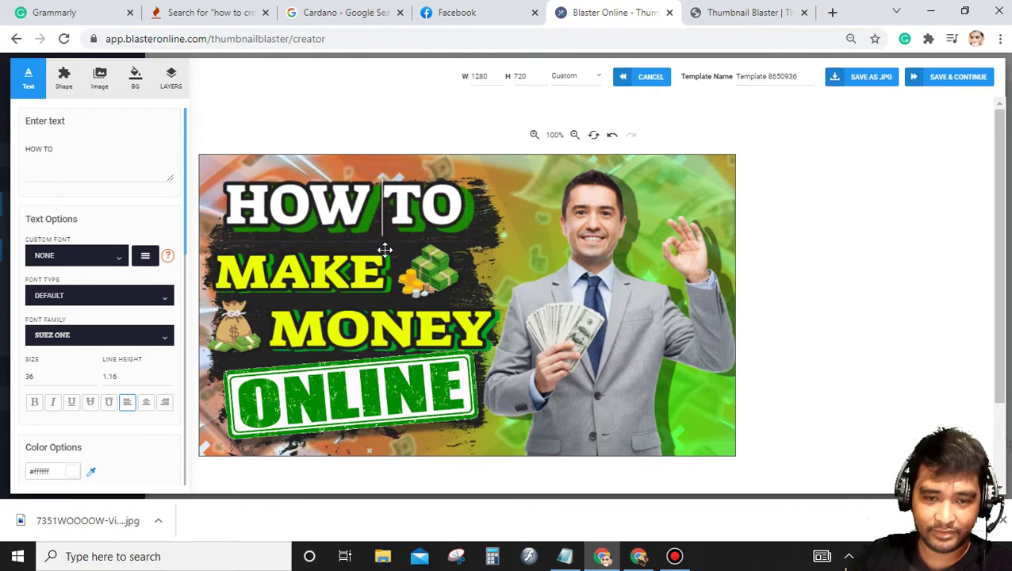
# Step: Retype the headline word MAKE as 'Make'
pyautogui.click(370, 274)
pyautogui.click(399, 330)
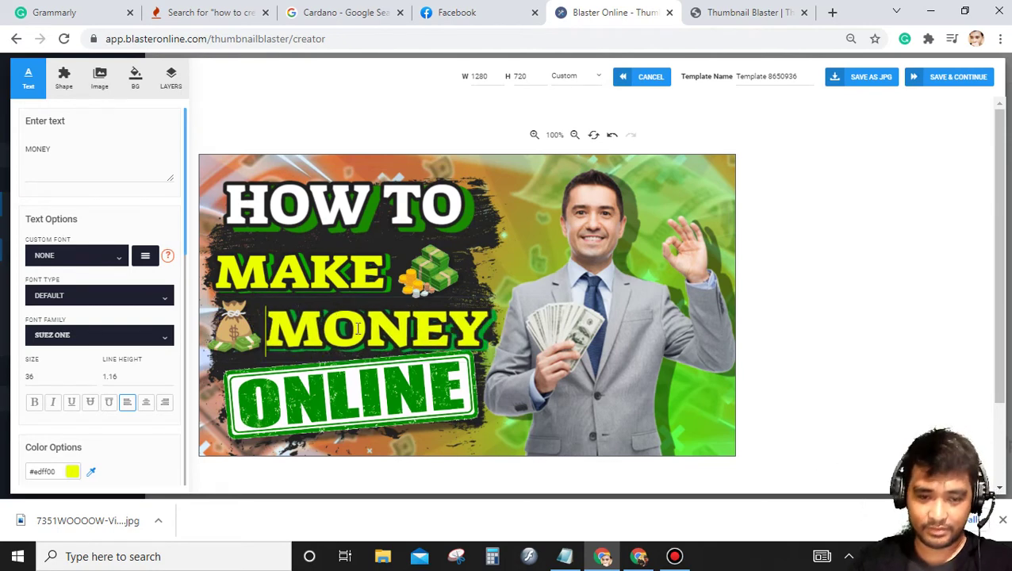
pyautogui.moveTo(347, 269); pyautogui.dragTo(352, 269)
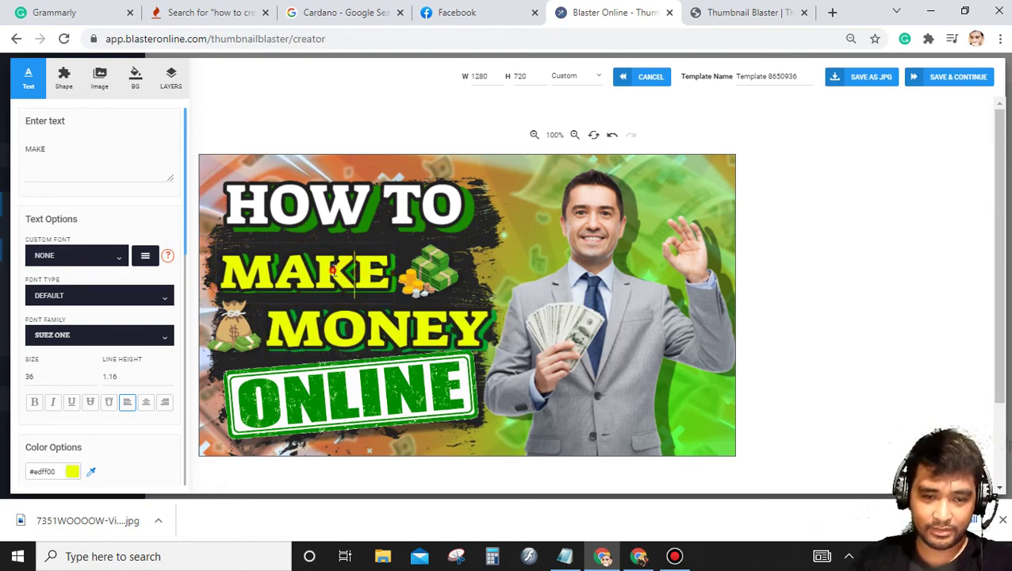
pyautogui.press('BackSpace')
pyautogui.press('BackSpace')
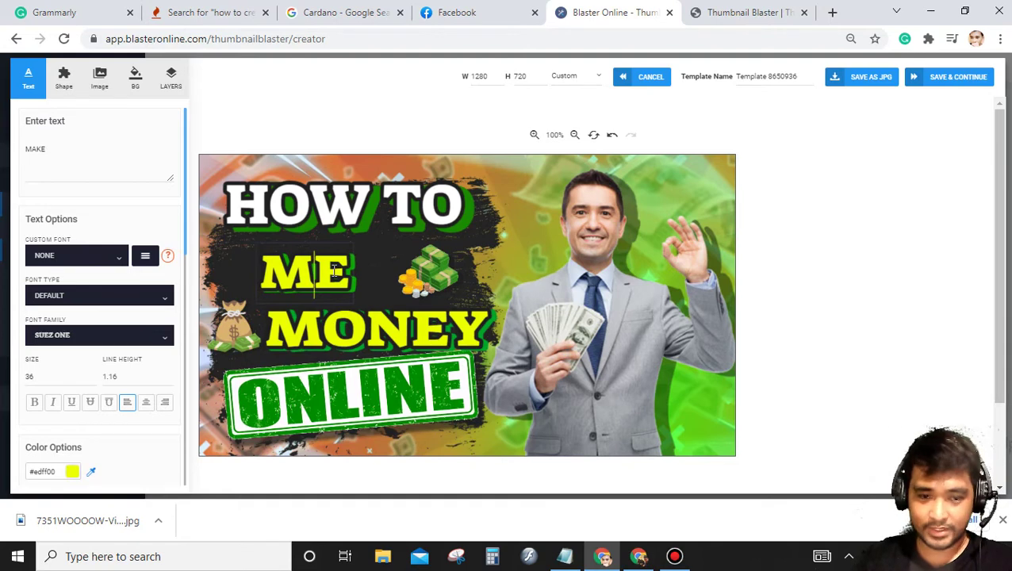
pyautogui.press('BackSpace')
pyautogui.write('m')
pyautogui.press('BackSpace')
pyautogui.write('aM')
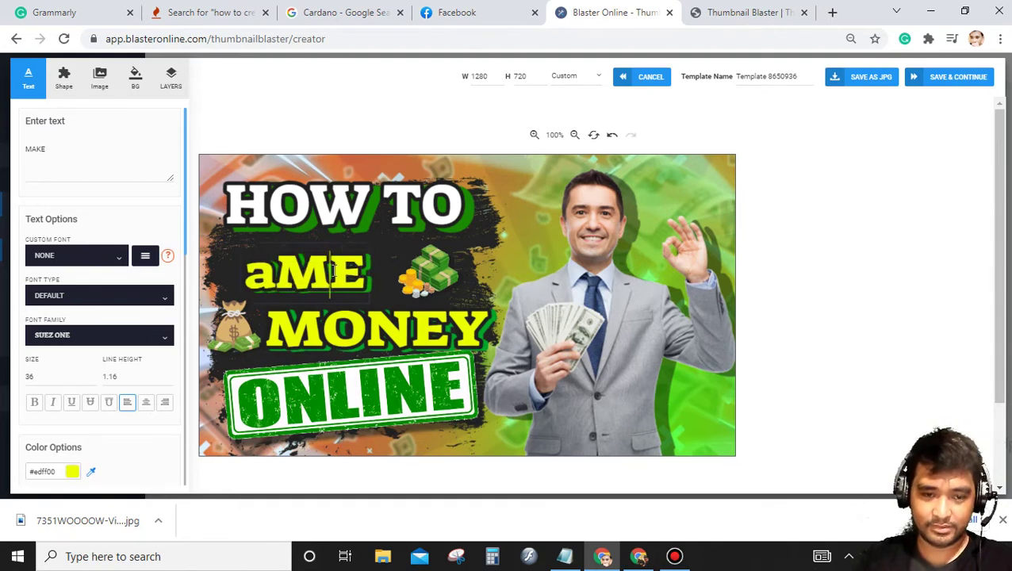
pyautogui.press('BackSpace')
pyautogui.press('BackSpace')
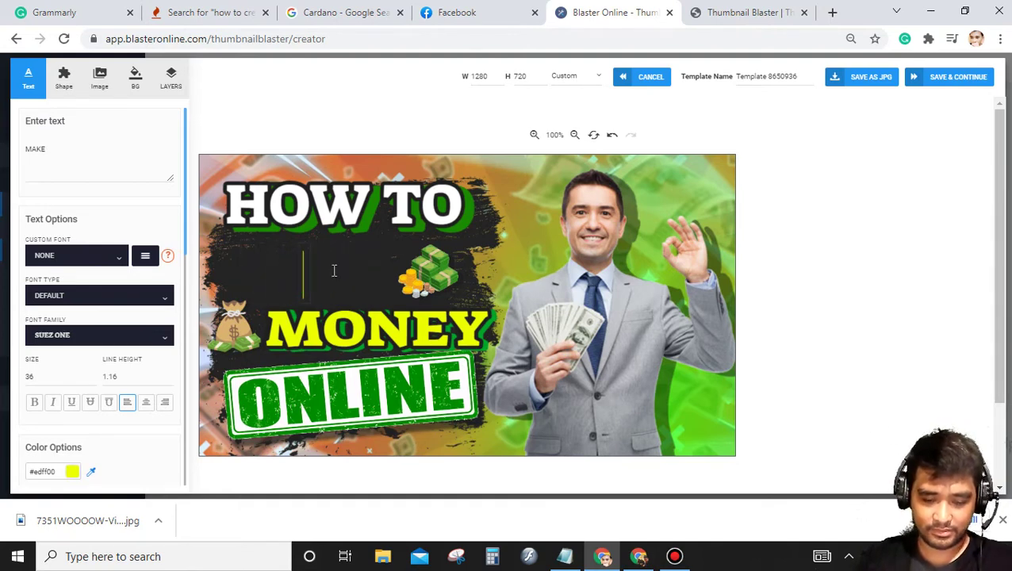
pyautogui.write('Make')
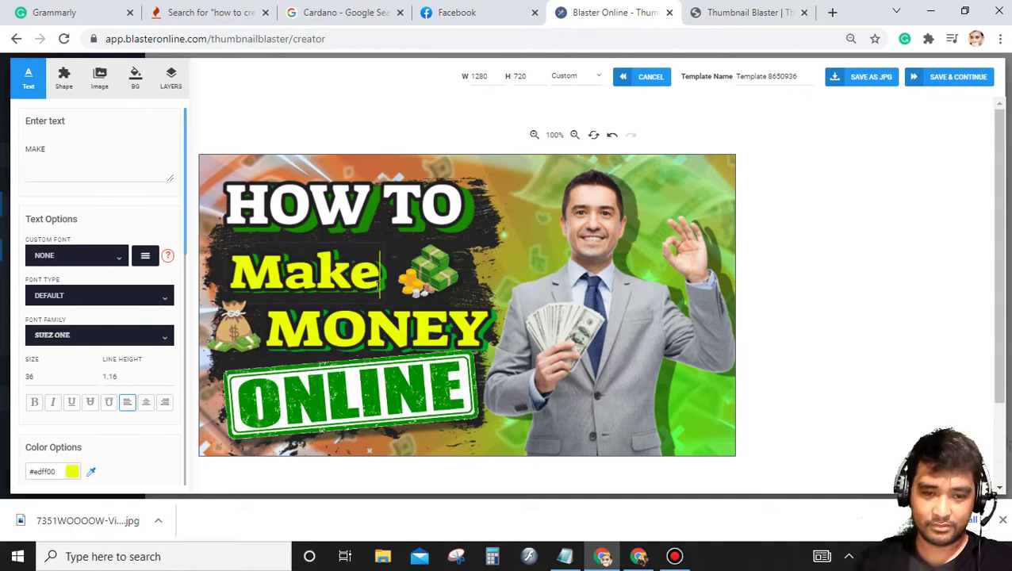
# Step: Retype MONEY as 'Money' and confirm the font stays Suez One
pyautogui.moveTo(487, 321); pyautogui.dragTo(314, 319)
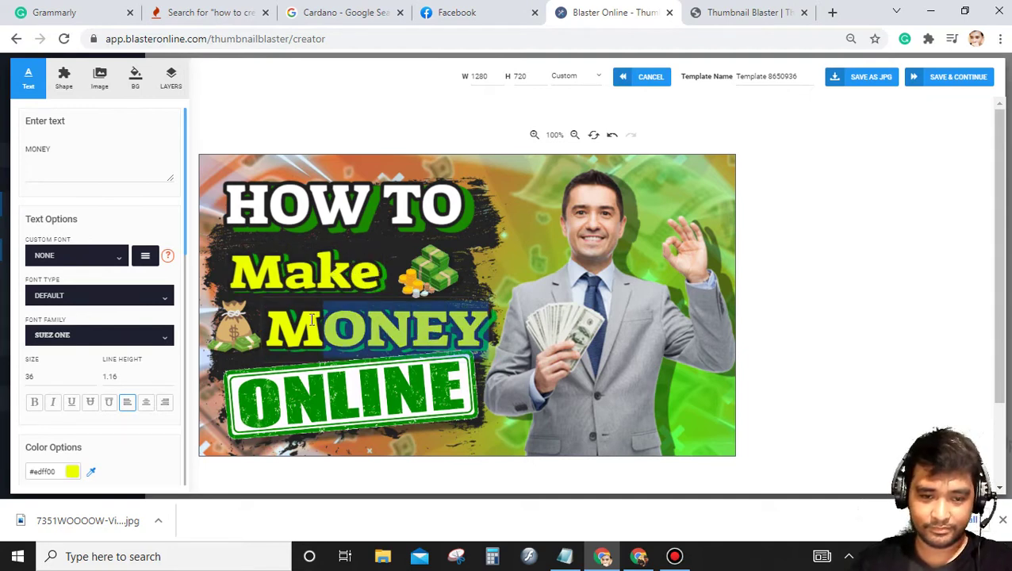
pyautogui.write('mone')
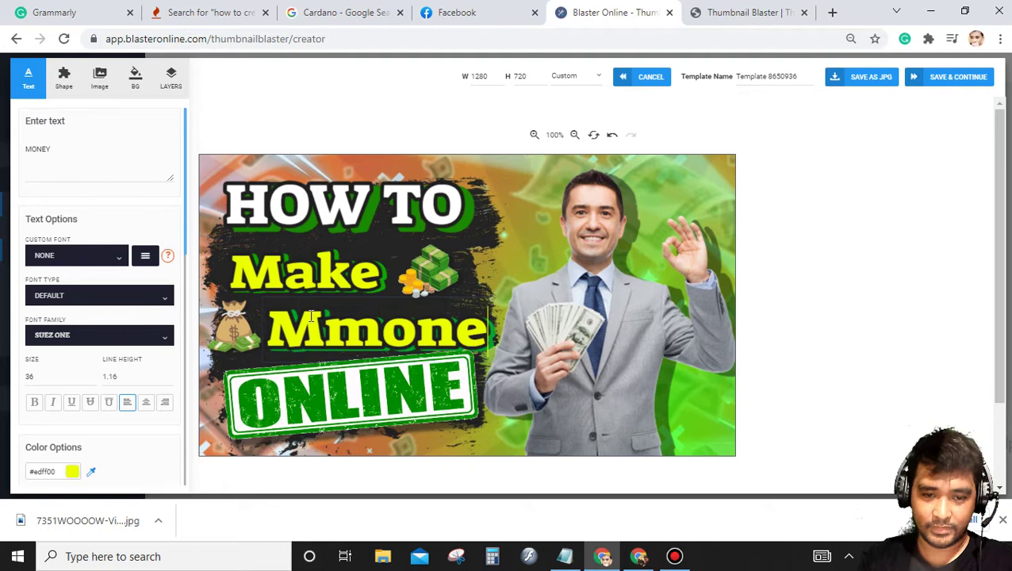
pyautogui.press('BackSpace')
pyautogui.press('BackSpace')
pyautogui.press('BackSpace')
pyautogui.press('BackSpace')
pyautogui.press('BackSpace')
pyautogui.write('Money')
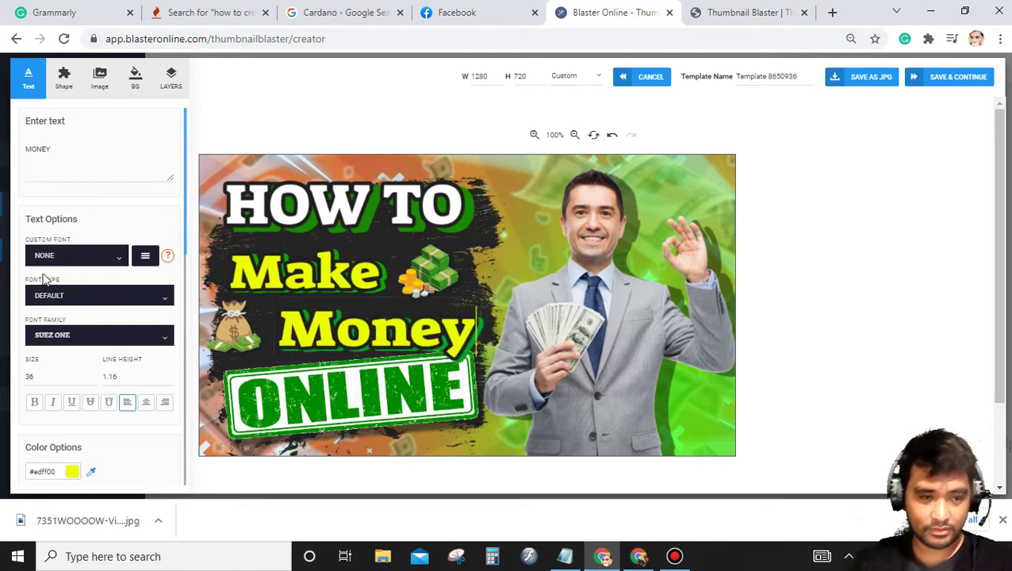
pyautogui.scroll(-2, 59, 294)
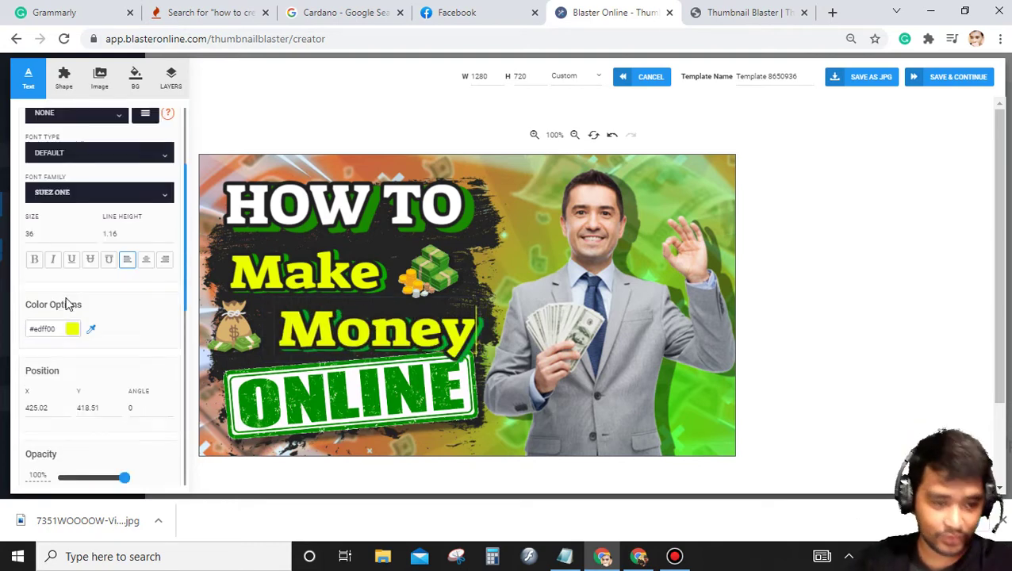
pyautogui.scroll(2, 76, 246)
pyautogui.click(69, 338)
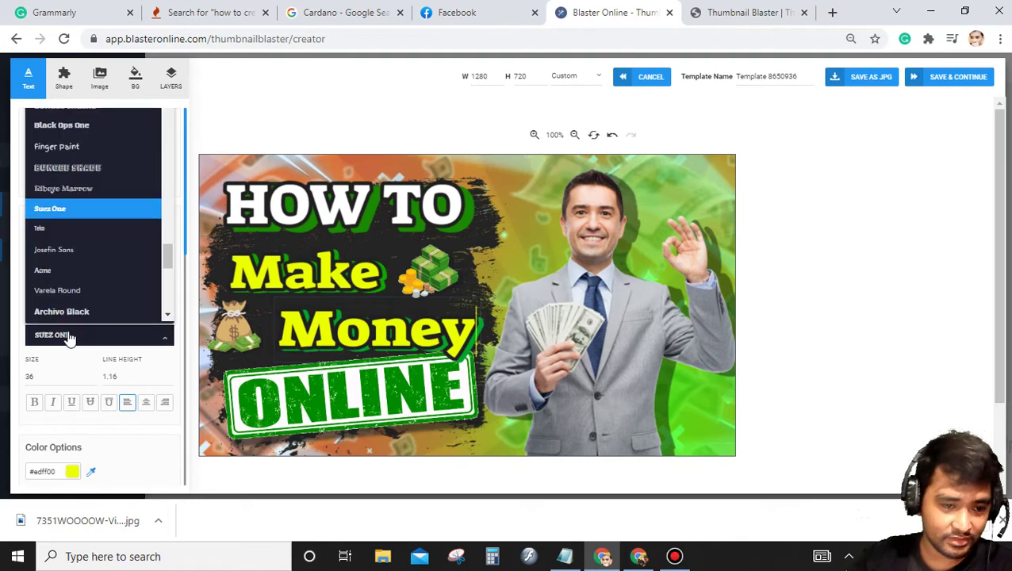
pyautogui.click(69, 337)
# Step: Delete the stock businessman image holding cash
pyautogui.click(566, 241)
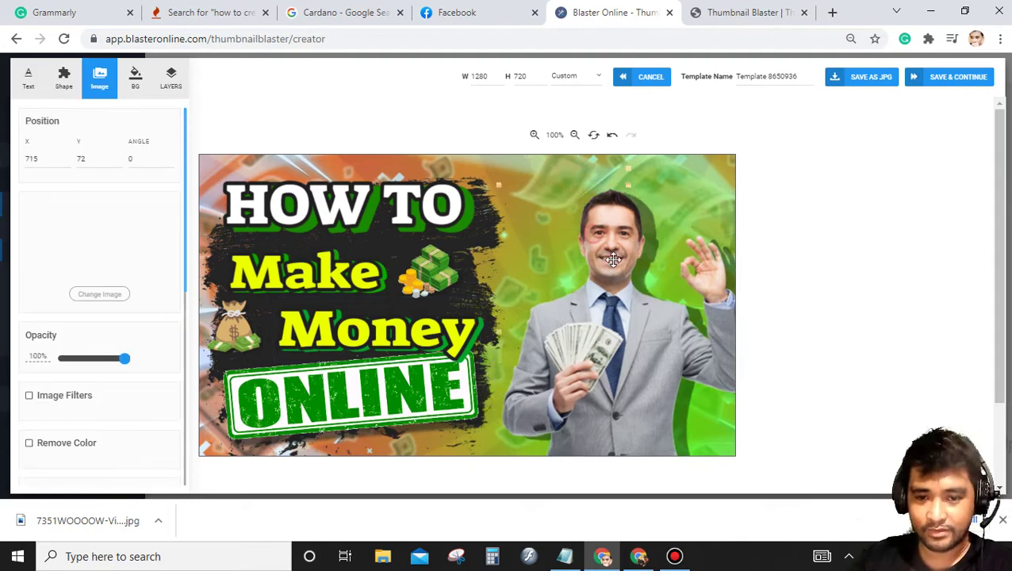
pyautogui.moveTo(566, 241); pyautogui.dragTo(588, 220)
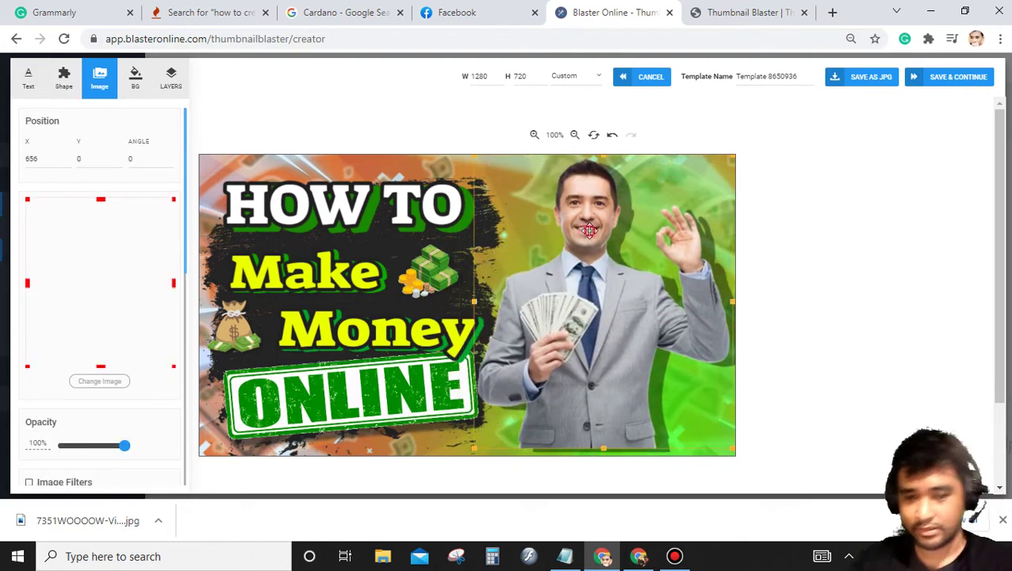
pyautogui.press('Delete')
# Step: Add the creator's cut-out photo from My Images, enlarged on the right side
pyautogui.click(101, 82)
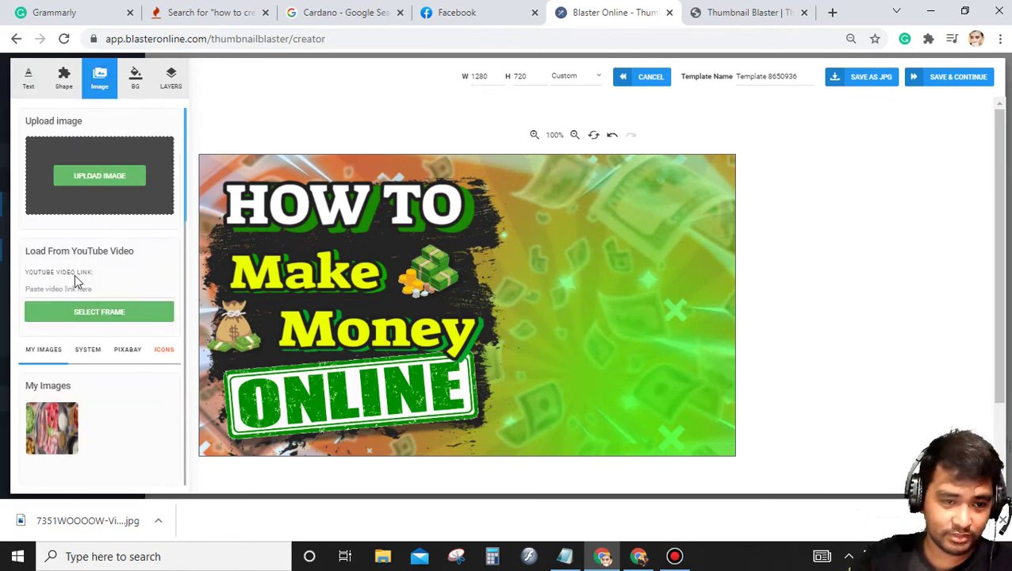
pyautogui.scroll(-10, 74, 278)
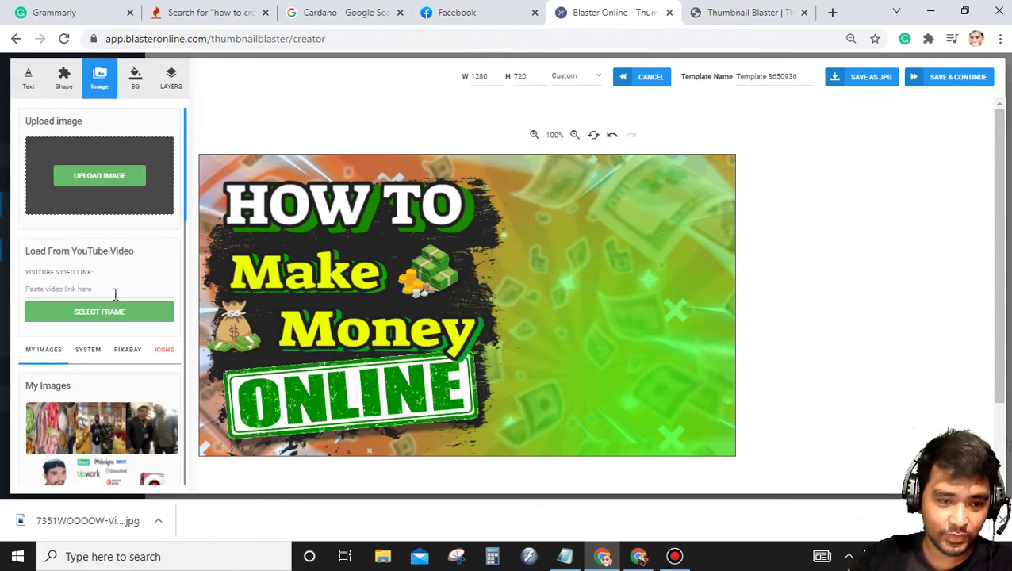
pyautogui.scroll(-12, 63, 301)
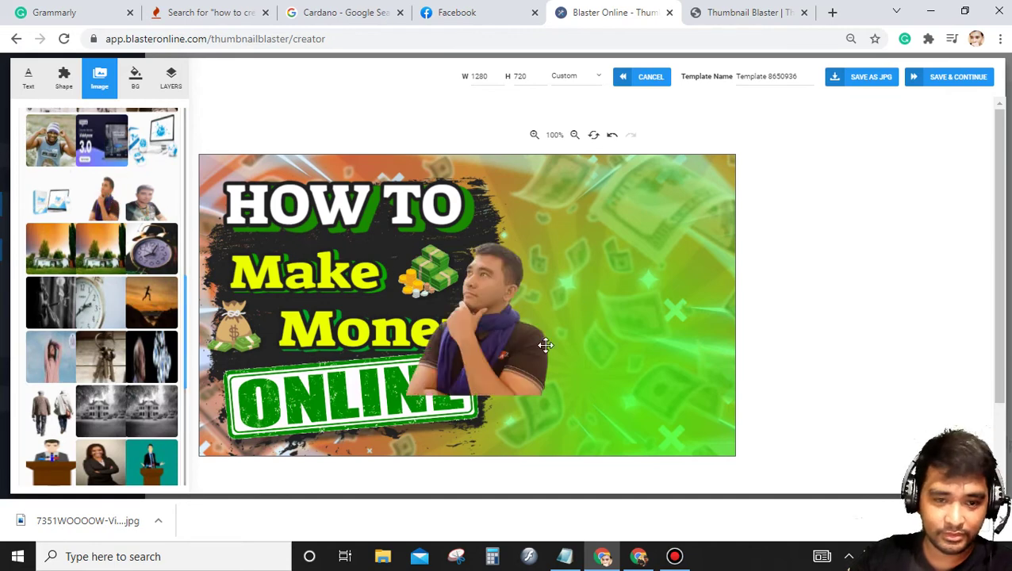
pyautogui.click(545, 345)
pyautogui.moveTo(515, 341)
pyautogui.mouseDown()
pyautogui.moveTo(583, 311)
pyautogui.moveTo(661, 333)
pyautogui.moveTo(811, 450)
pyautogui.mouseUp()
pyautogui.moveTo(587, 367); pyautogui.dragTo(637, 366)
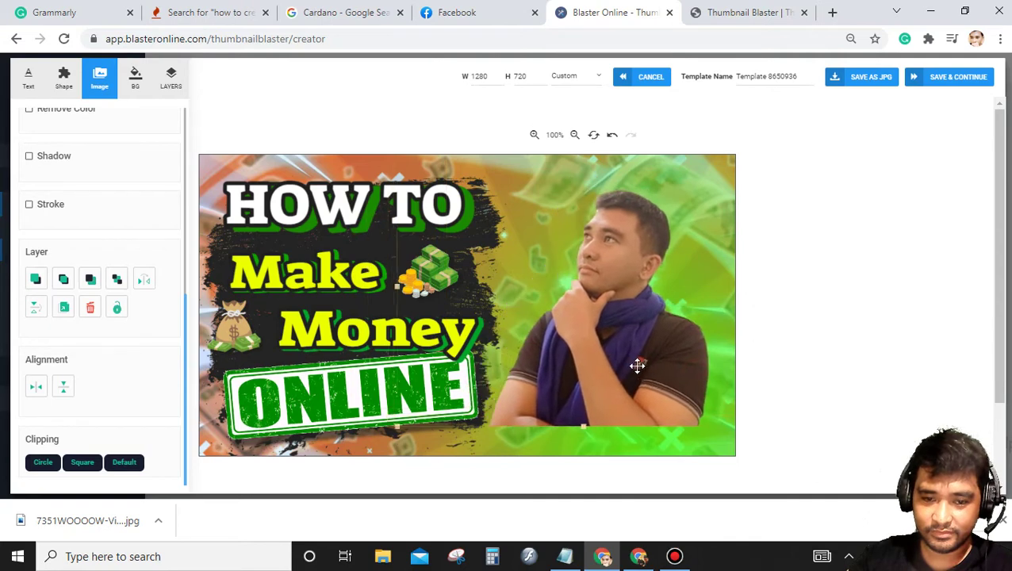
pyautogui.moveTo(397, 426); pyautogui.dragTo(357, 477)
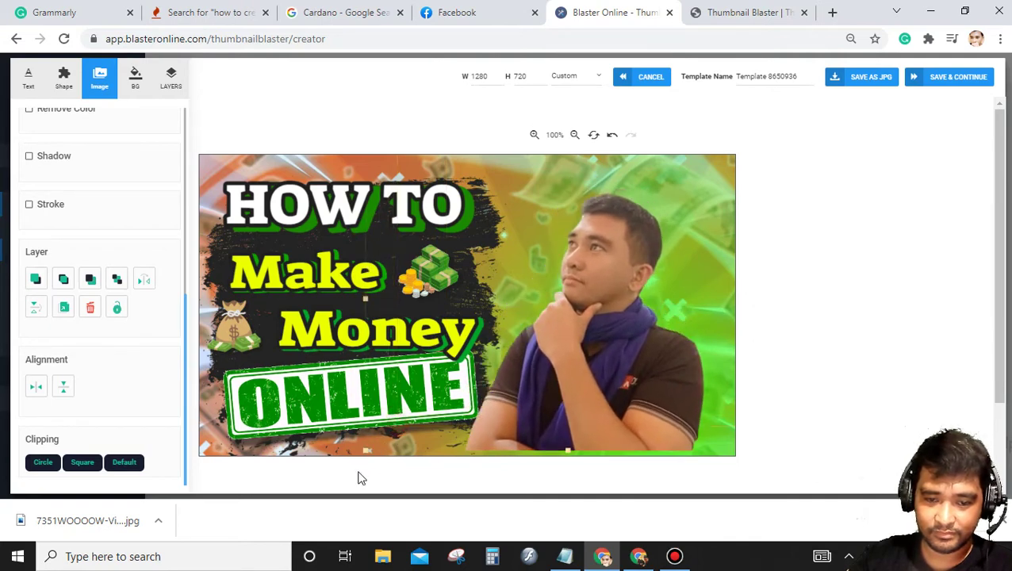
pyautogui.moveTo(662, 375); pyautogui.dragTo(692, 369)
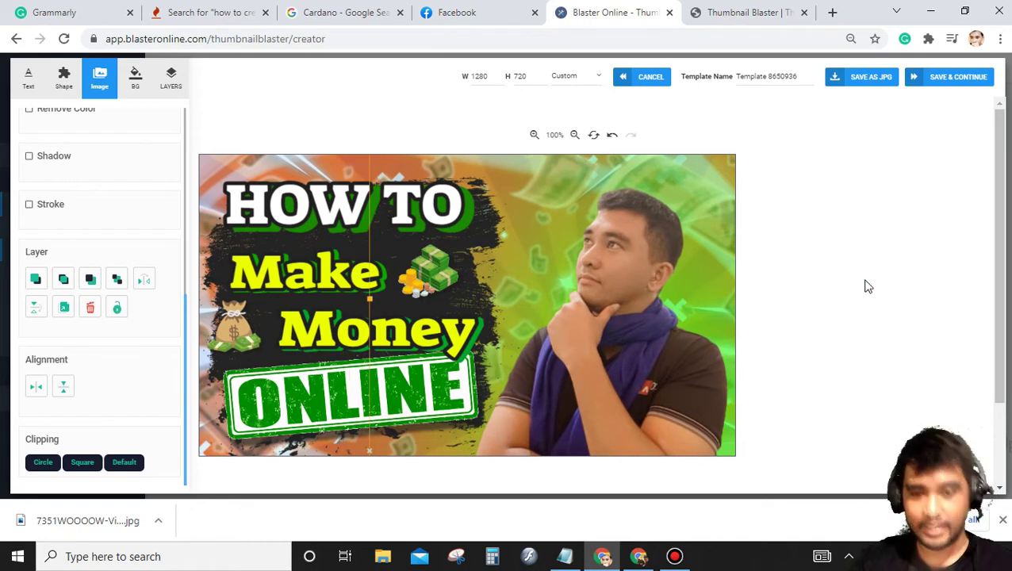
# Step: Change the headline HOW TO to 'How To' without the extra space
pyautogui.click(349, 213)
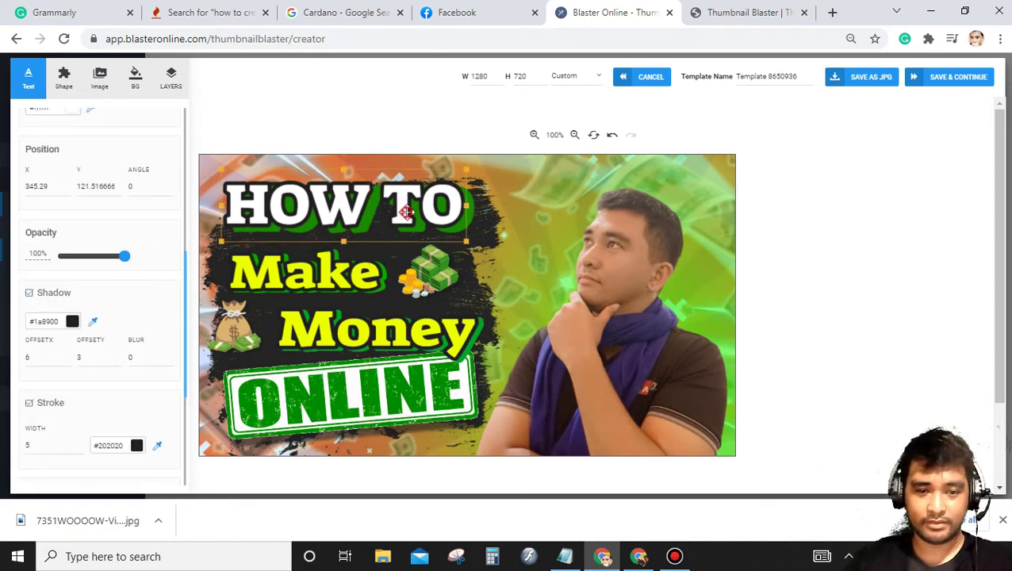
pyautogui.press('BackSpace')
pyautogui.press('BackSpace')
pyautogui.press('BackSpace')
pyautogui.press('BackSpace')
pyautogui.press('BackSpace')
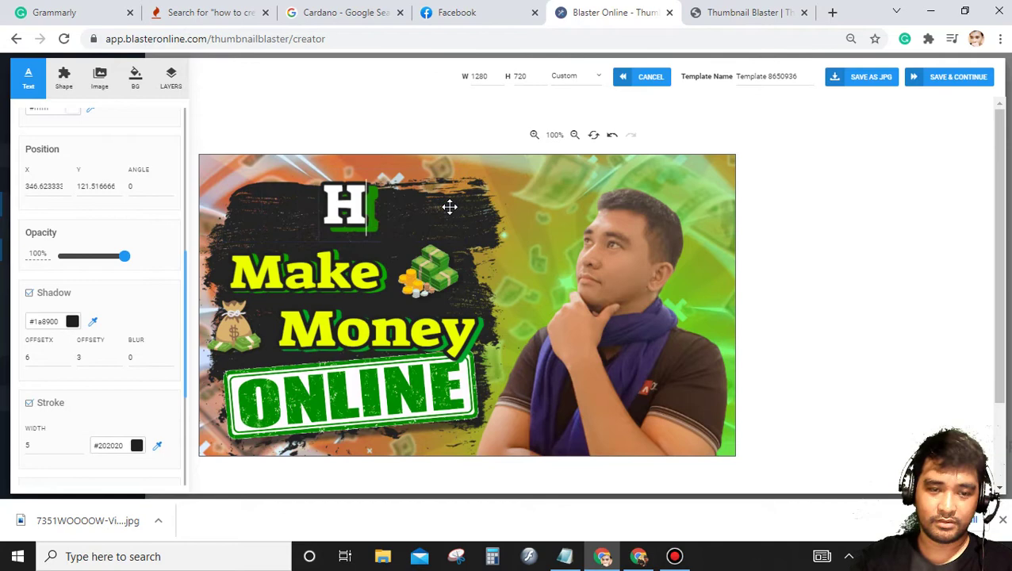
pyautogui.write('ow')
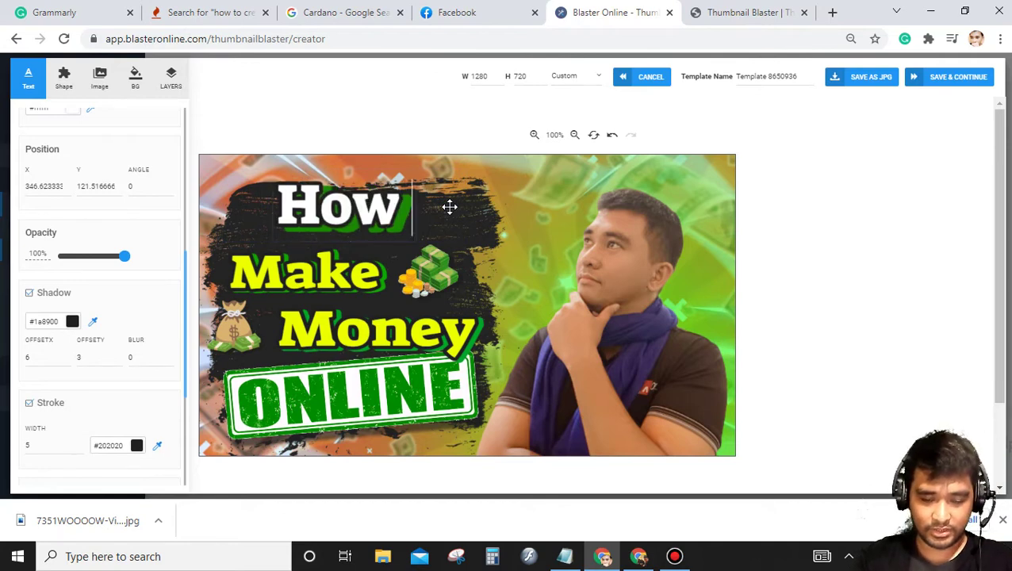
pyautogui.write(' To')
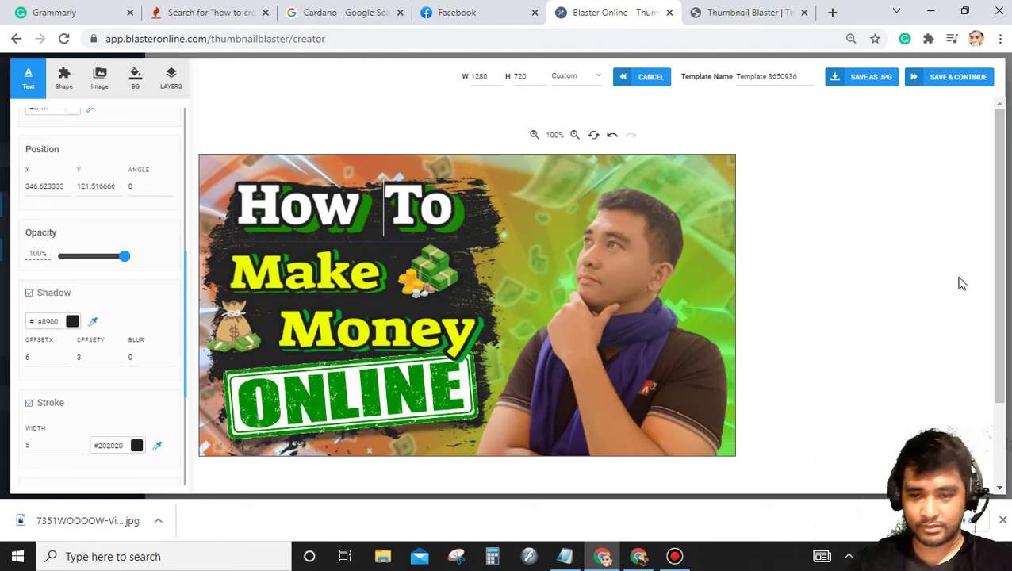
pyautogui.press('BackSpace')
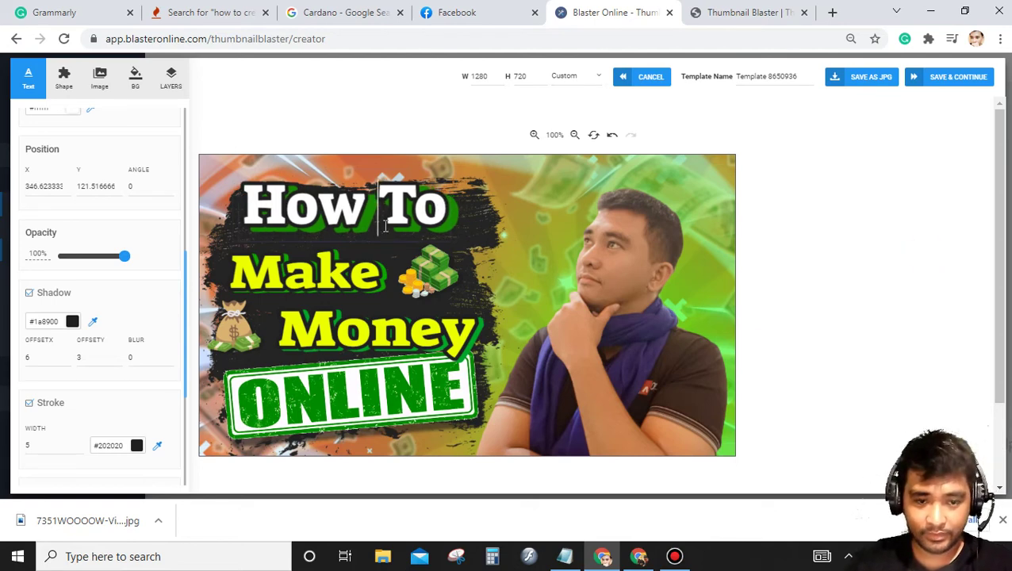
# Step: Enlarge the money-stack image and realign the How To, Make, Money and ONLINE layers
pyautogui.moveTo(316, 268); pyautogui.dragTo(334, 270)
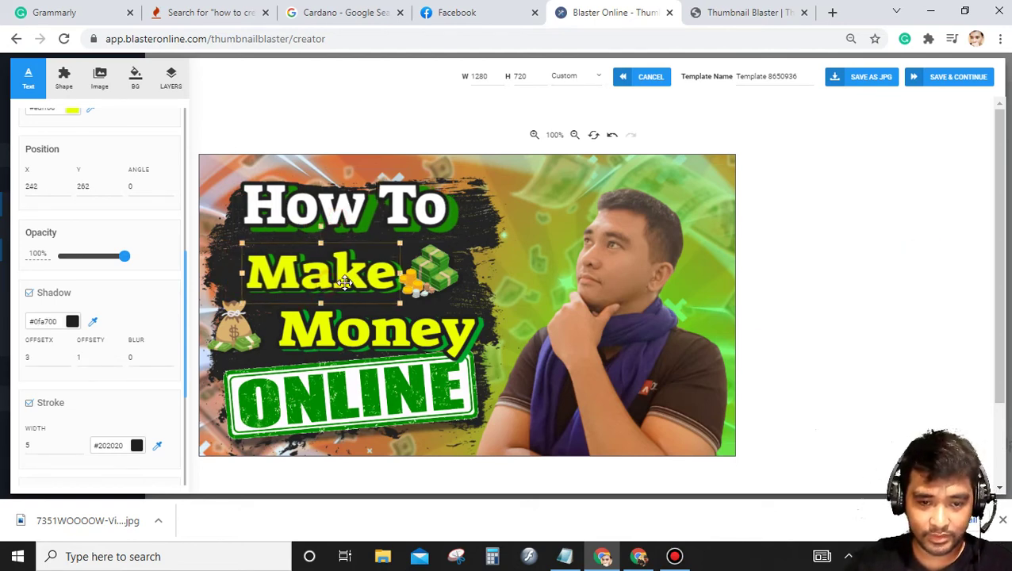
pyautogui.click(454, 278)
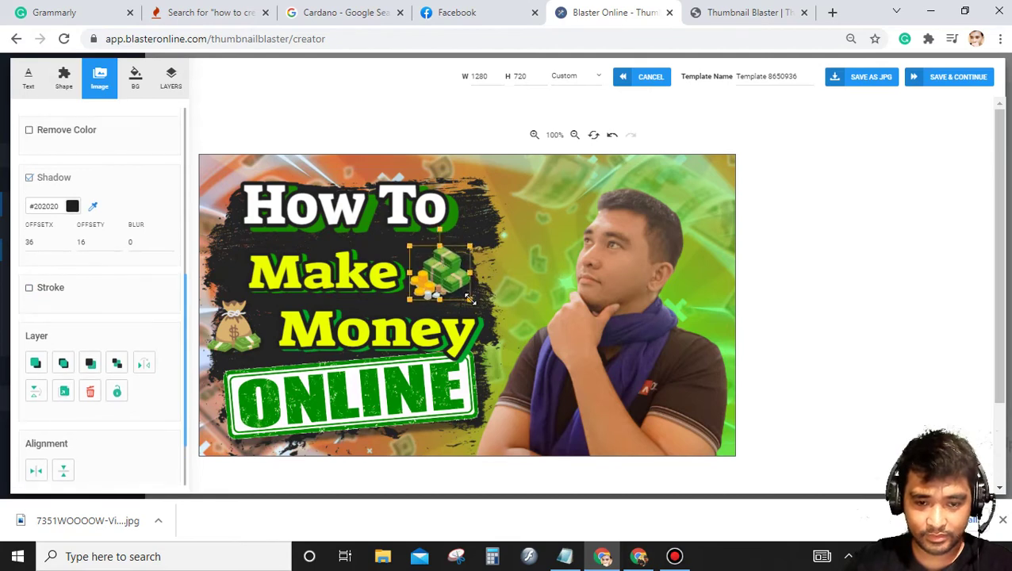
pyautogui.moveTo(470, 299)
pyautogui.mouseDown()
pyautogui.moveTo(485, 311)
pyautogui.moveTo(479, 303)
pyautogui.mouseUp()
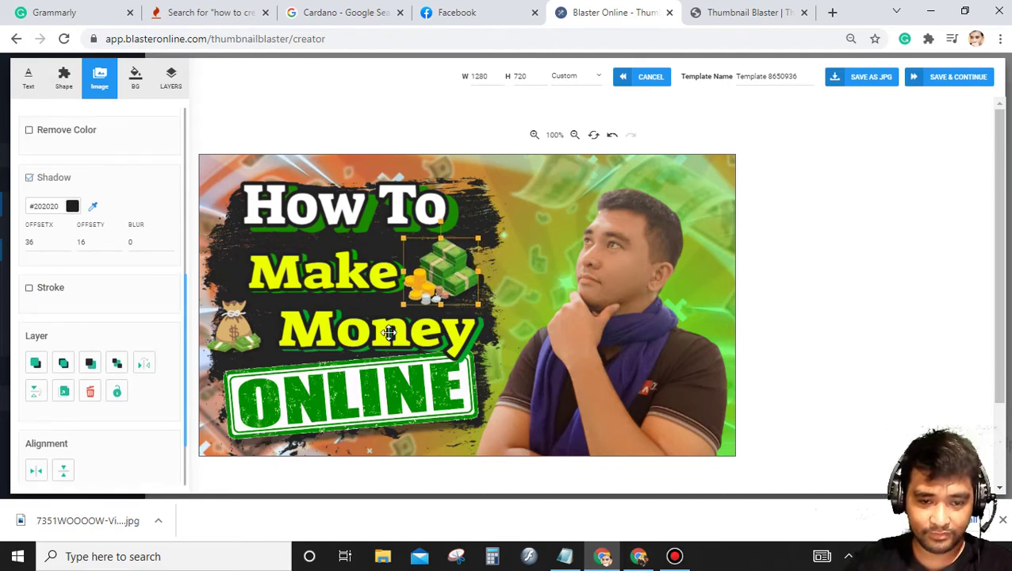
pyautogui.moveTo(367, 332); pyautogui.dragTo(353, 328)
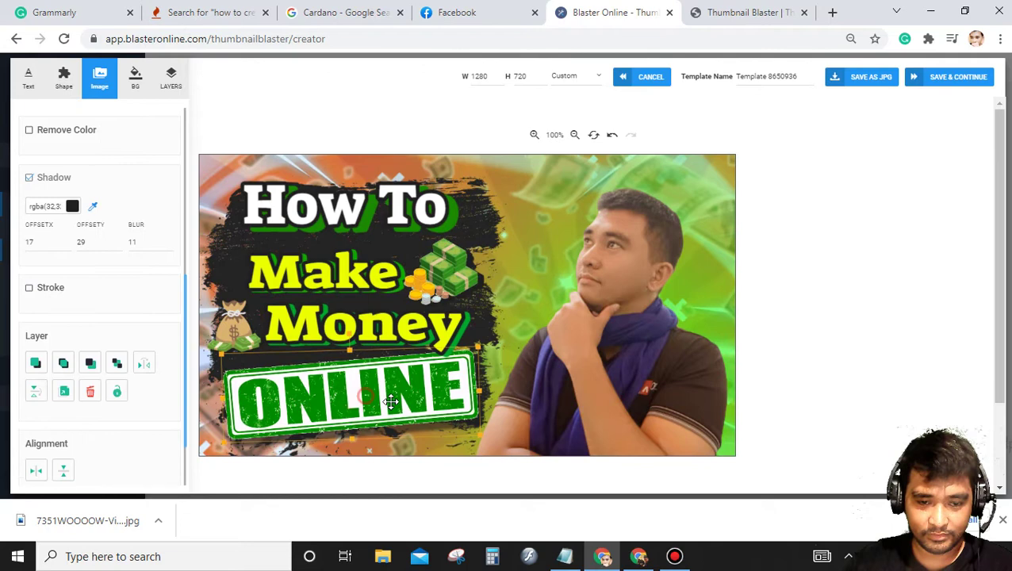
pyautogui.moveTo(390, 402); pyautogui.dragTo(369, 405)
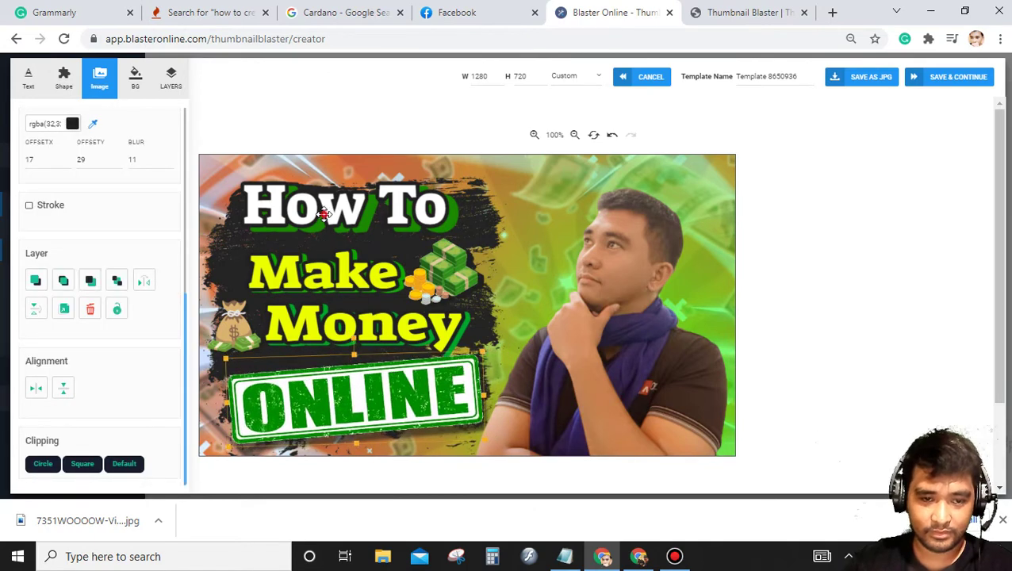
pyautogui.moveTo(323, 213)
pyautogui.mouseDown()
pyautogui.moveTo(310, 219)
pyautogui.moveTo(319, 227)
pyautogui.mouseUp()
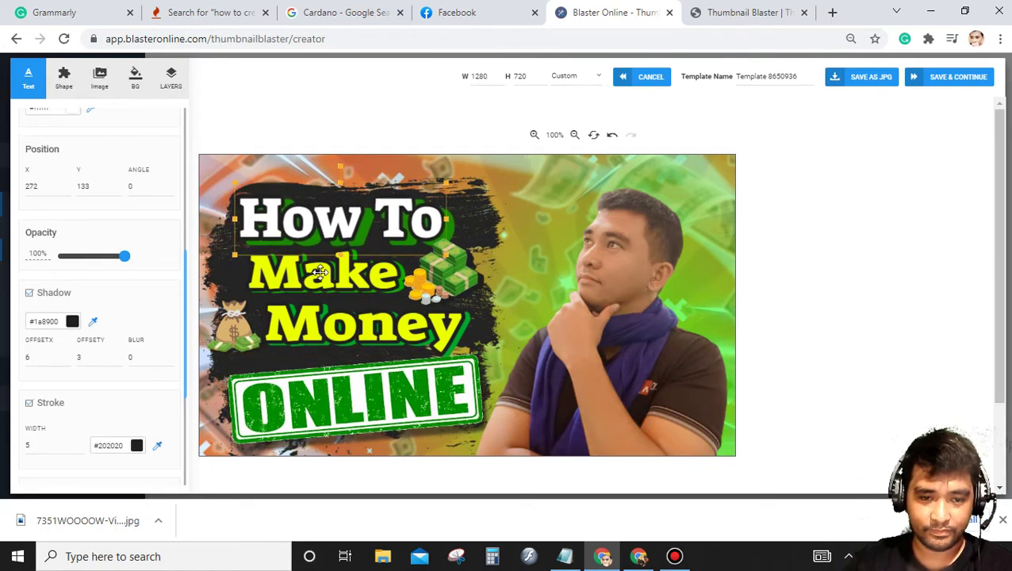
pyautogui.moveTo(319, 272); pyautogui.dragTo(319, 273)
pyautogui.moveTo(321, 322); pyautogui.dragTo(321, 337)
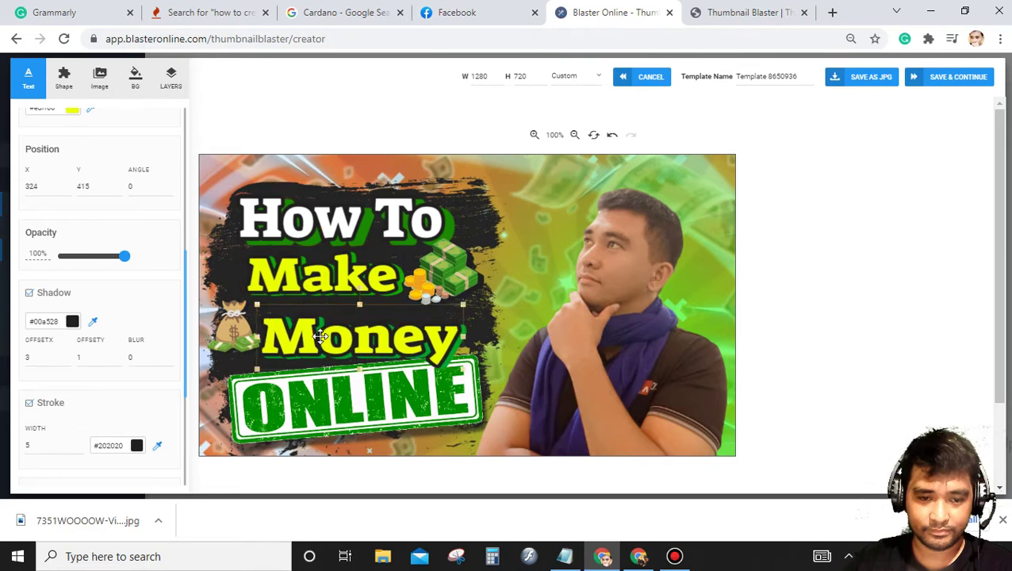
pyautogui.click(232, 327)
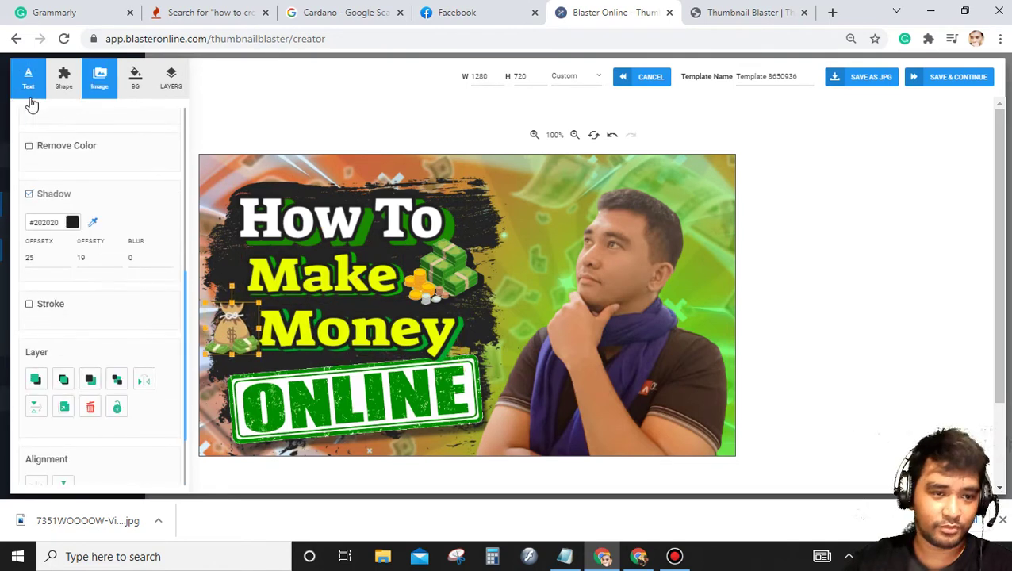
# Step: Add the surprised emoji from the iOS-style Emoji set in the Shape panel
pyautogui.click(67, 79)
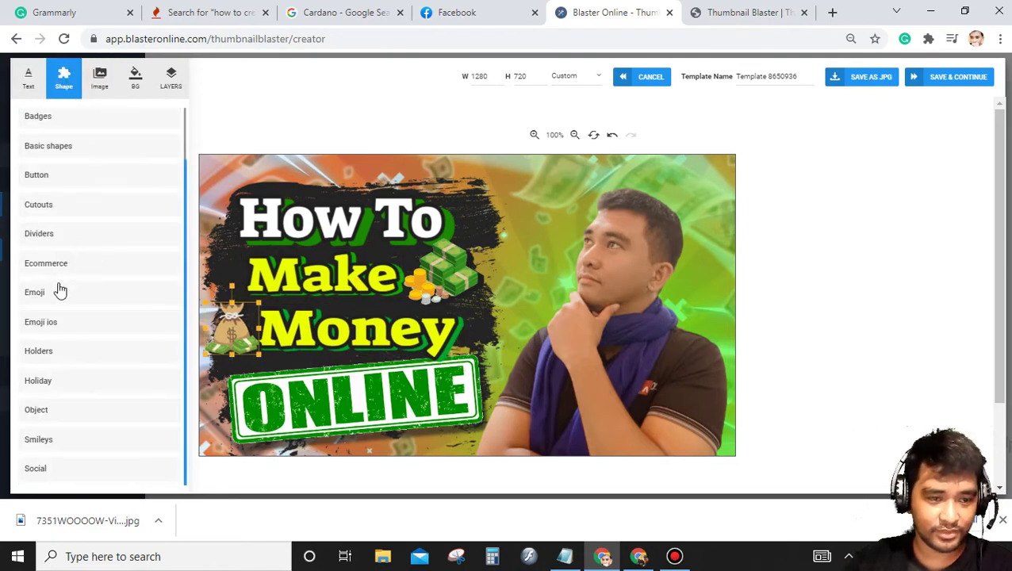
pyautogui.click(119, 292)
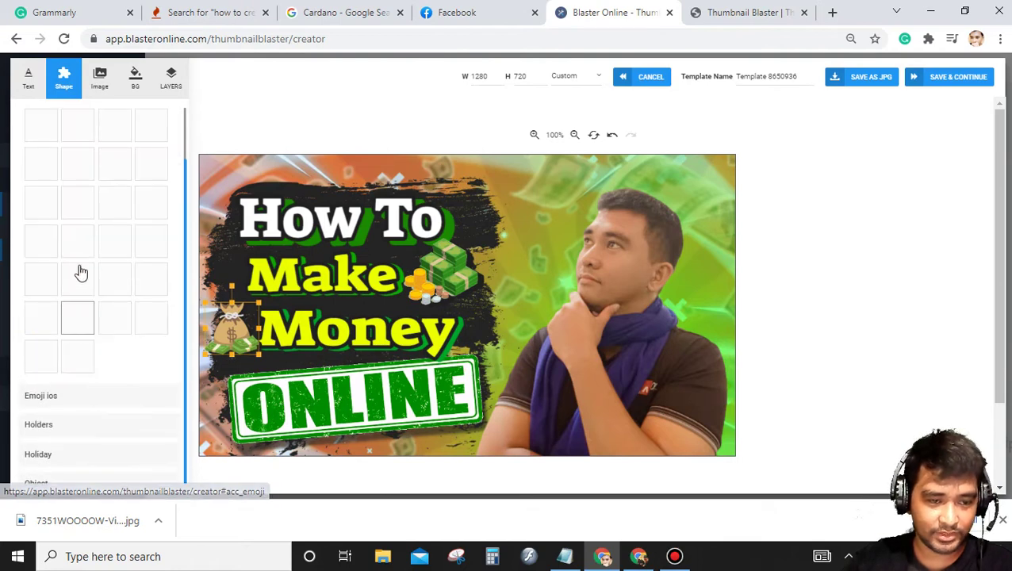
pyautogui.scroll(5, 99, 241)
pyautogui.scroll(-8, 136, 339)
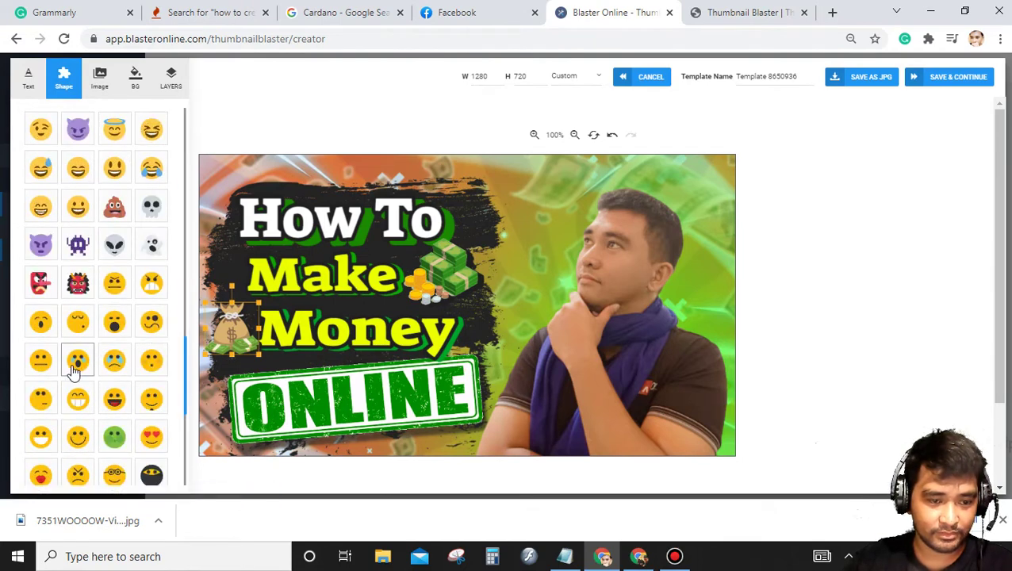
pyautogui.scroll(-4, 75, 378)
pyautogui.scroll(3, 93, 323)
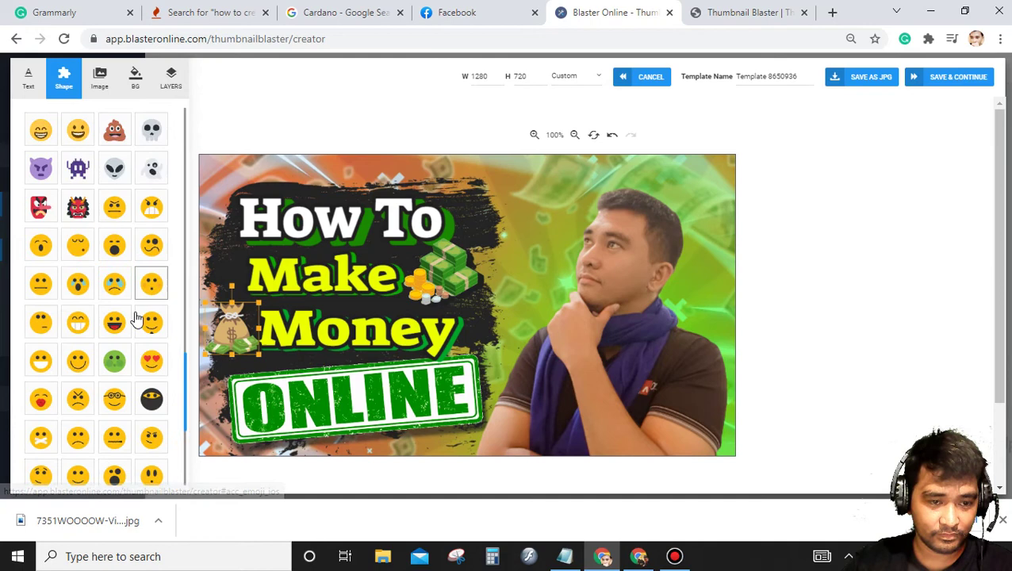
pyautogui.scroll(-3, 136, 319)
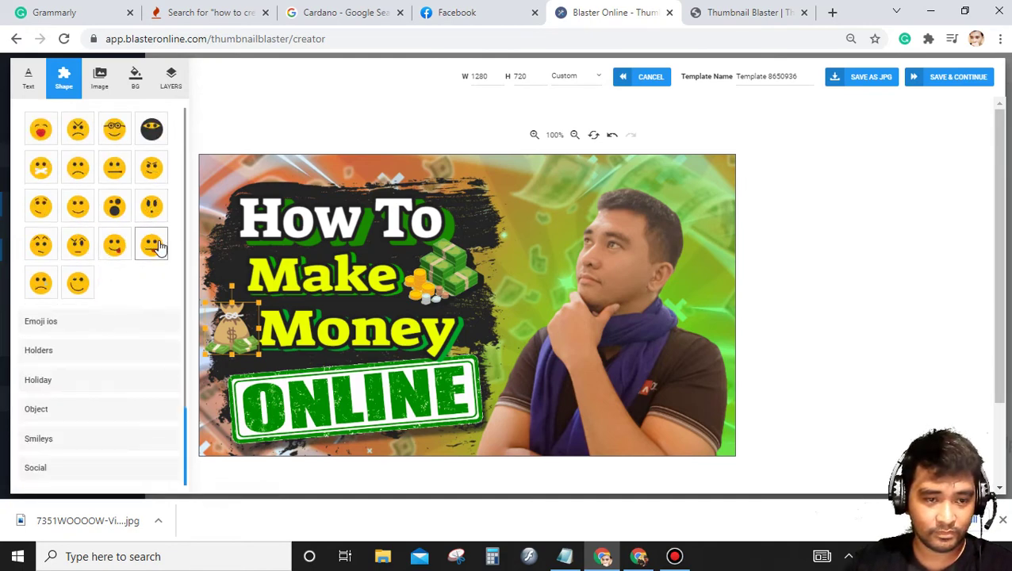
pyautogui.click(75, 321)
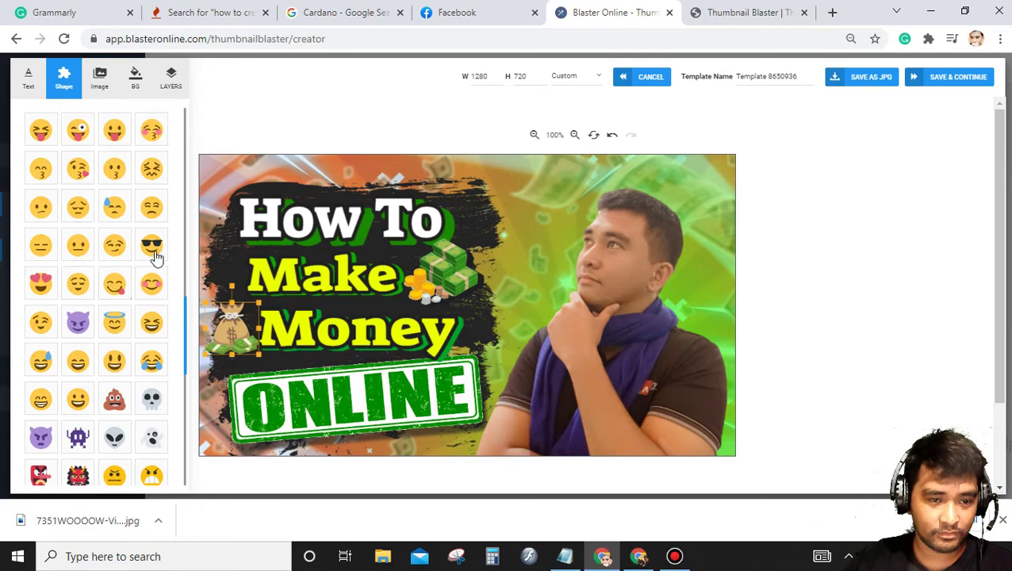
pyautogui.scroll(-3, 90, 265)
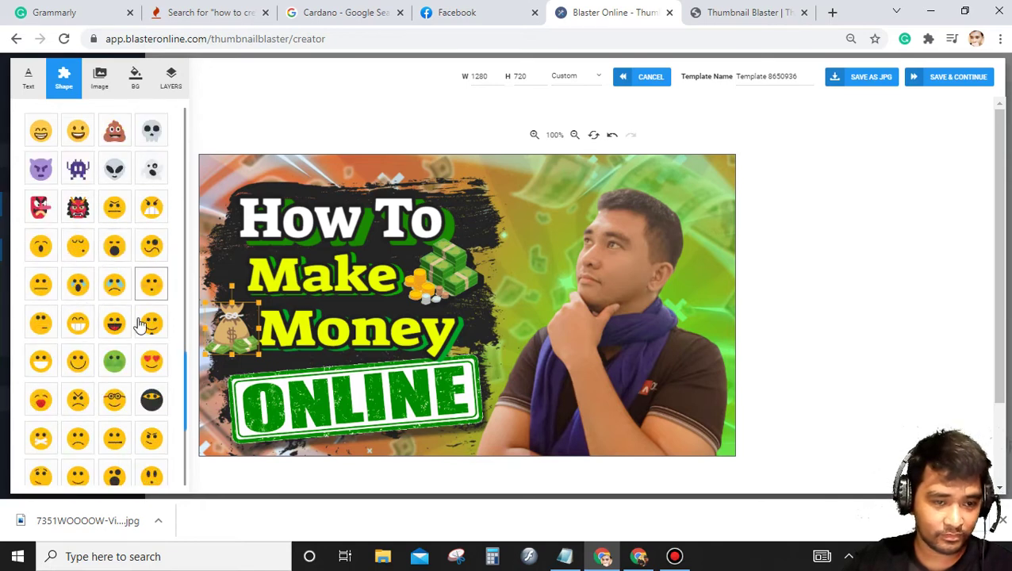
pyautogui.scroll(-3, 140, 322)
pyautogui.click(154, 218)
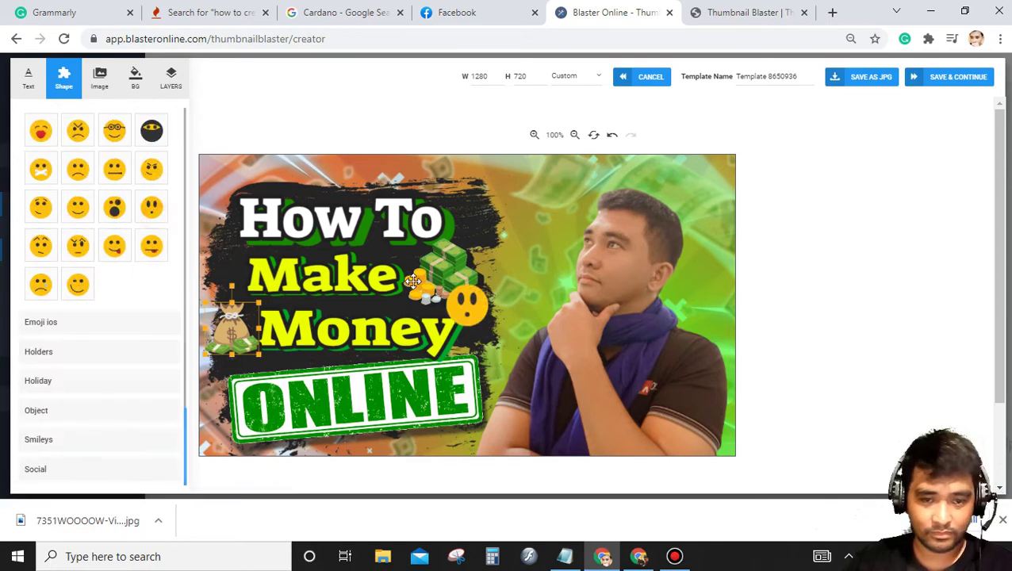
# Step: Enlarge the emoji and place it right of the money stack beside the man's face
pyautogui.moveTo(468, 308); pyautogui.dragTo(671, 216)
pyautogui.click(817, 195)
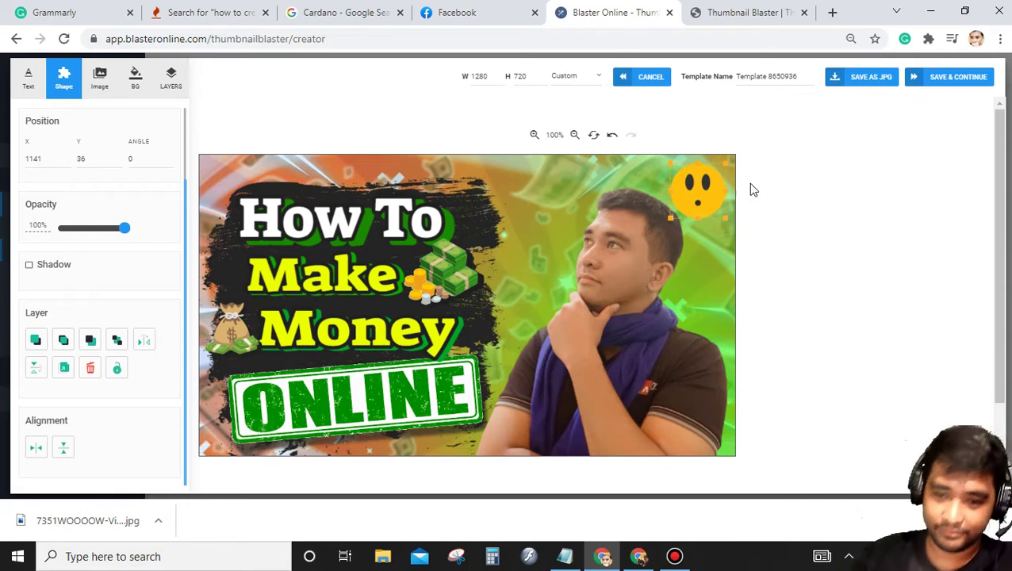
pyautogui.moveTo(698, 190); pyautogui.dragTo(523, 284)
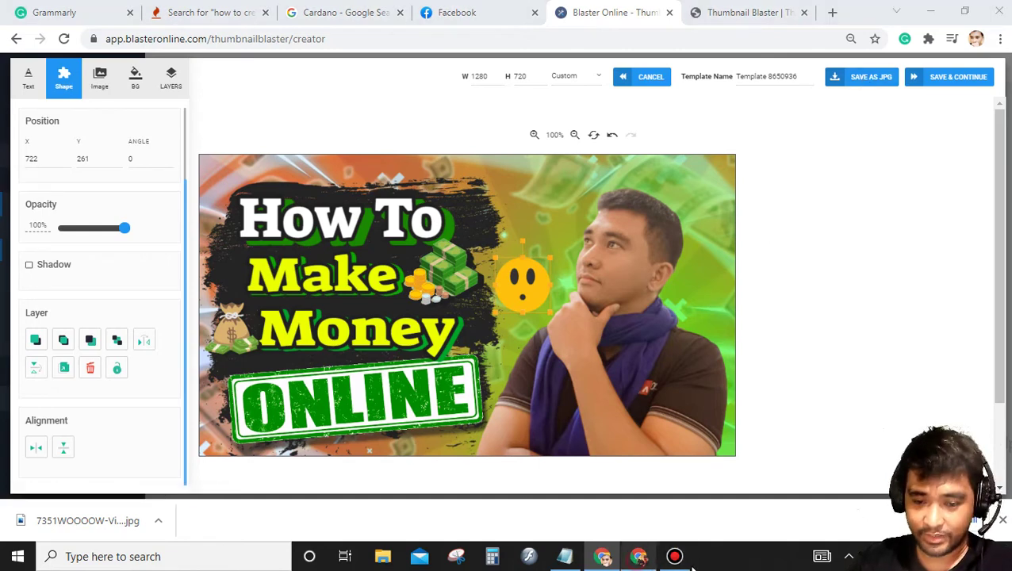
pyautogui.click(638, 556)
pyautogui.click(57, 7)
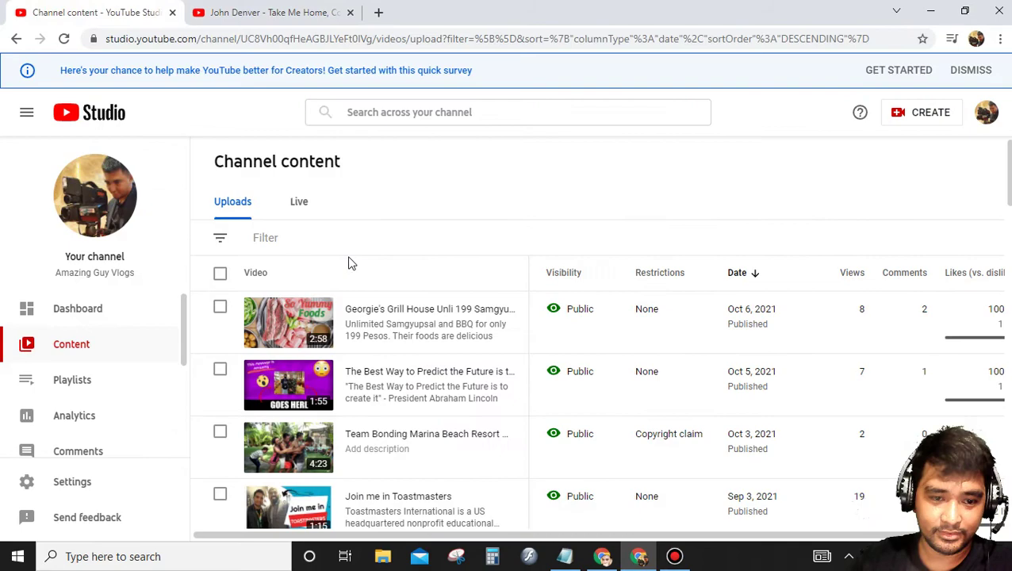
pyautogui.scroll(-10, 410, 289)
pyautogui.scroll(-5, 408, 298)
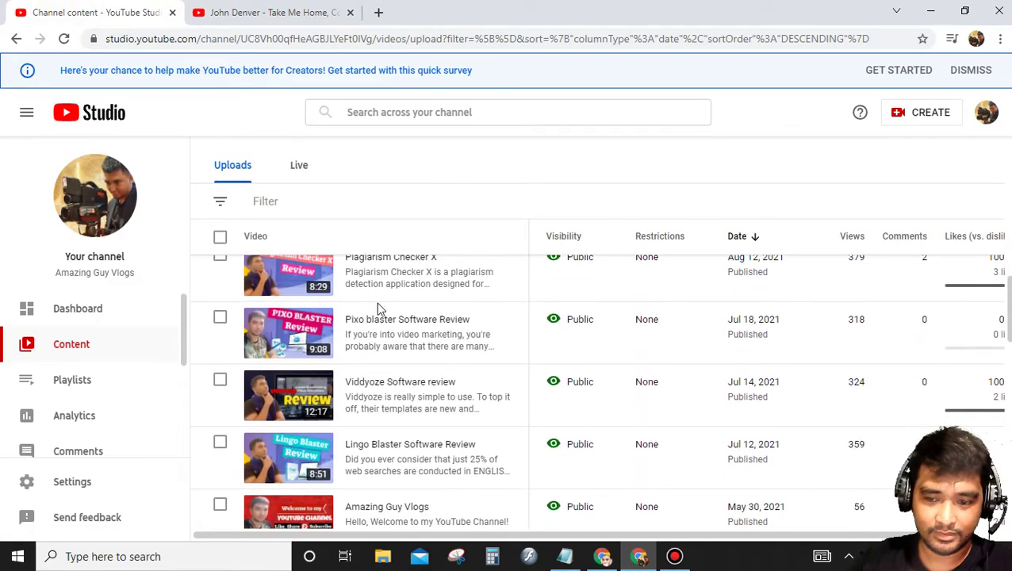
pyautogui.scroll(15, 406, 308)
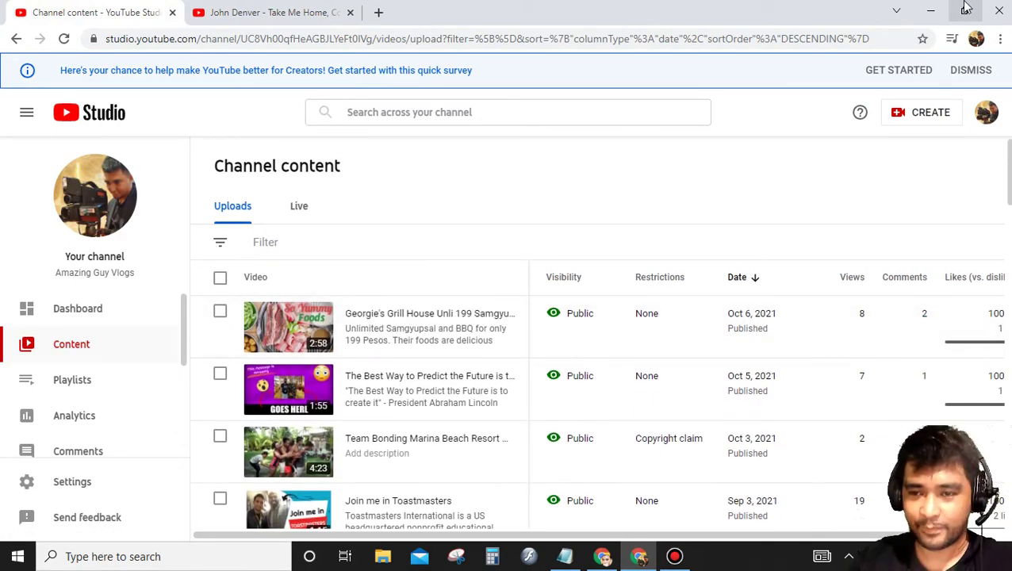
pyautogui.click(929, 16)
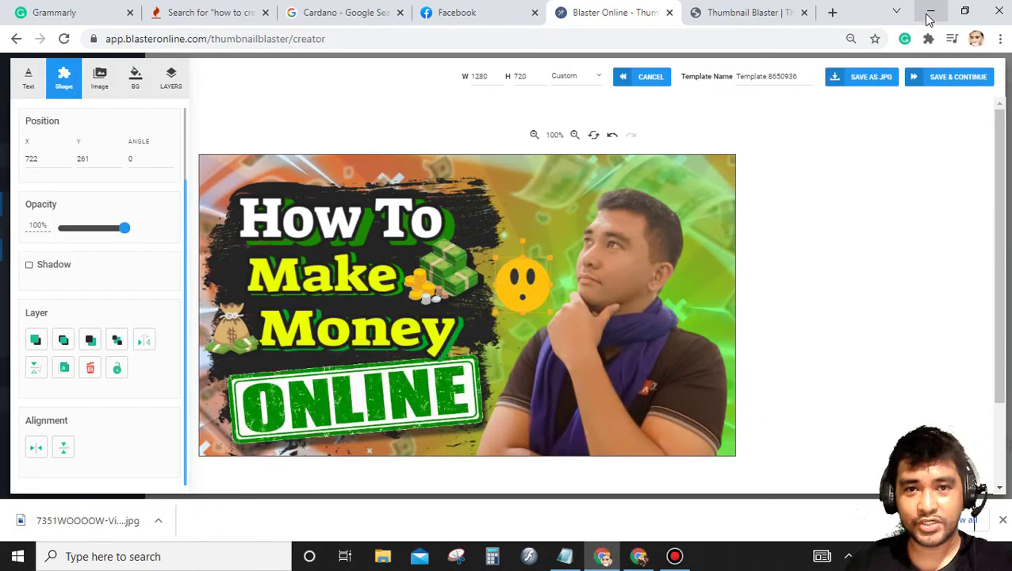